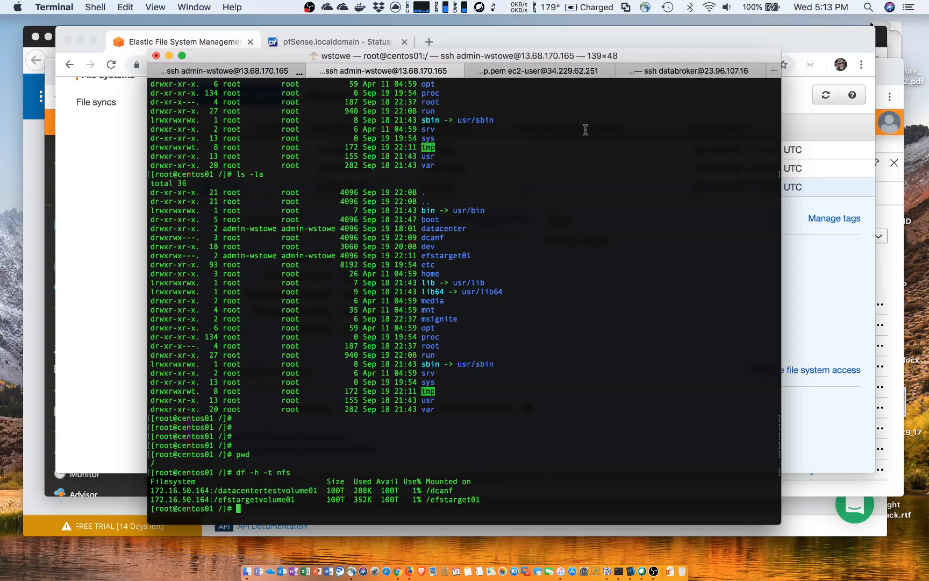
Switch to the AWS EFS console in Chrome and examine the details and mount targets of file system fs-f8bdf1b3
{"action": "key", "text": "ctrl+Up"}
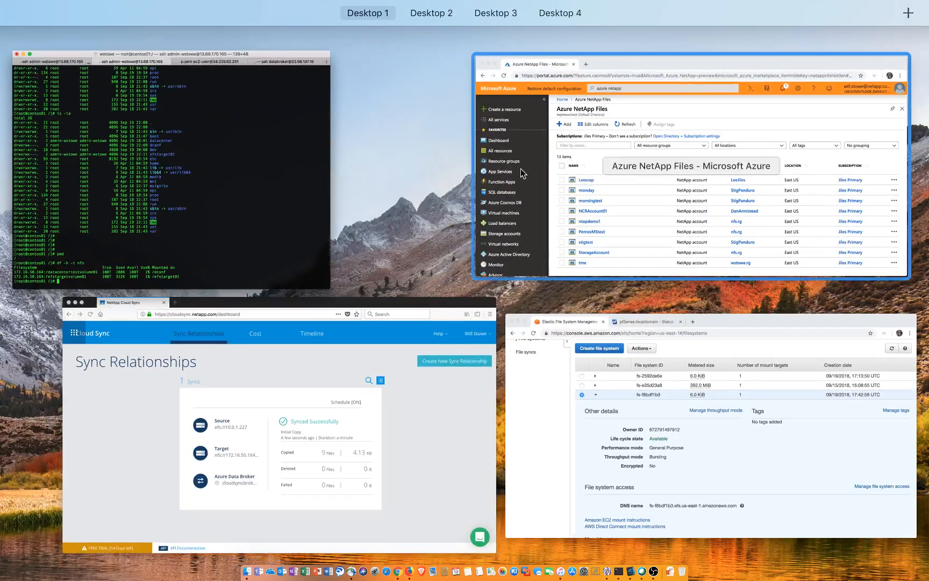
{"action": "left_click", "coordinate": [577, 357]}
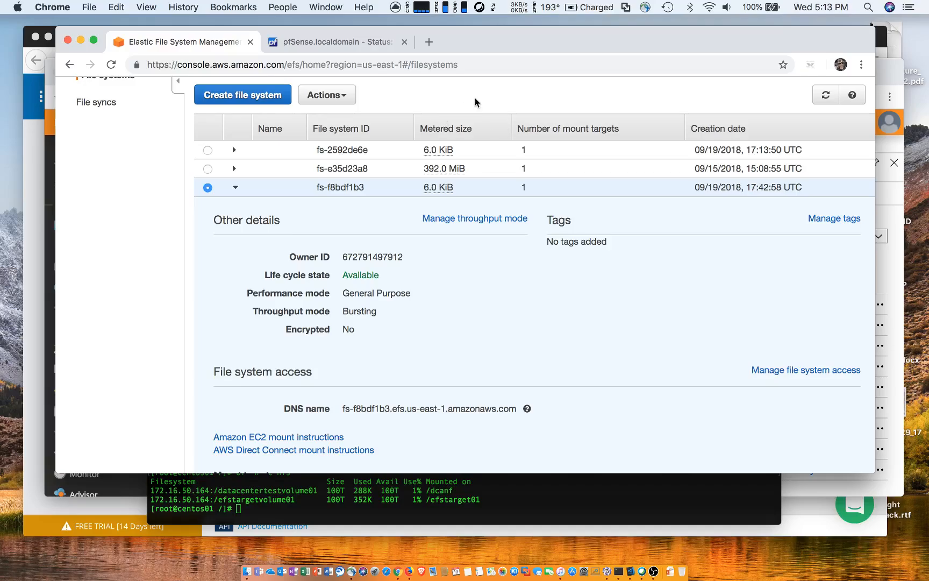
{"action": "scroll", "coordinate": [457, 277], "scroll_direction": "down", "scroll_amount": 3}
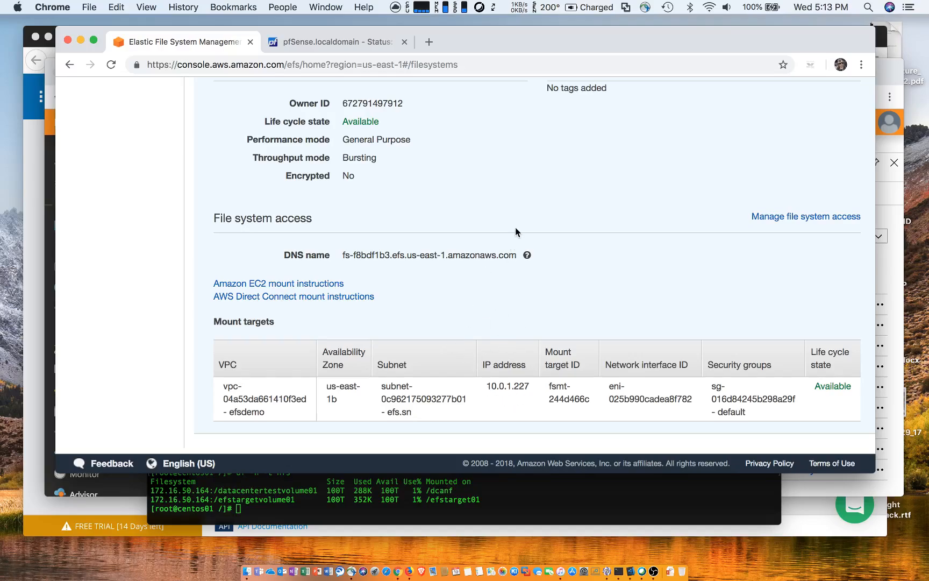
{"action": "scroll", "coordinate": [453, 177], "scroll_direction": "up", "scroll_amount": 5}
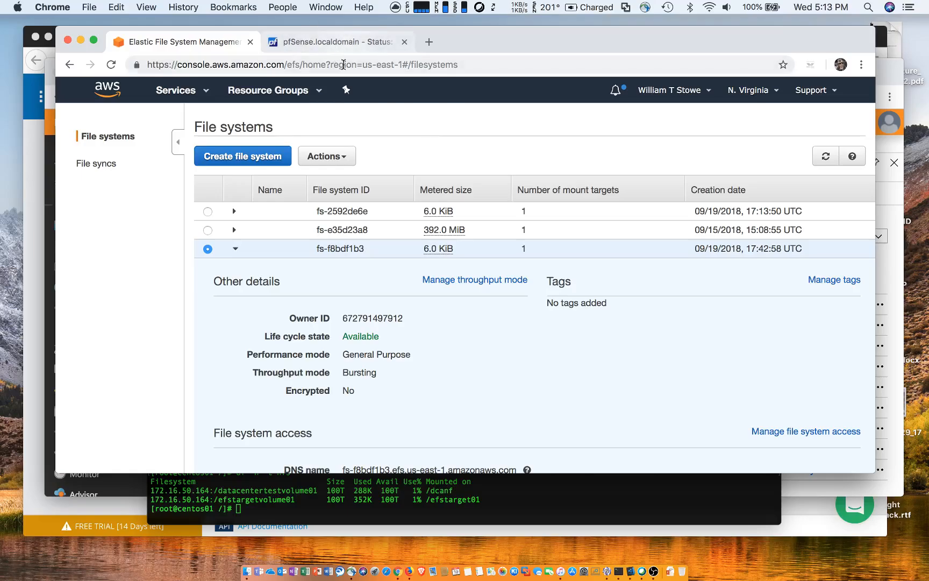
Open the IPsec status overview in pfSense to examine the state of the ignitedemo.vpn tunnel
{"action": "left_click", "coordinate": [326, 42]}
{"action": "scroll", "coordinate": [471, 148], "scroll_direction": "up", "scroll_amount": 10}
{"action": "scroll", "coordinate": [471, 151], "scroll_direction": "up", "scroll_amount": 5}
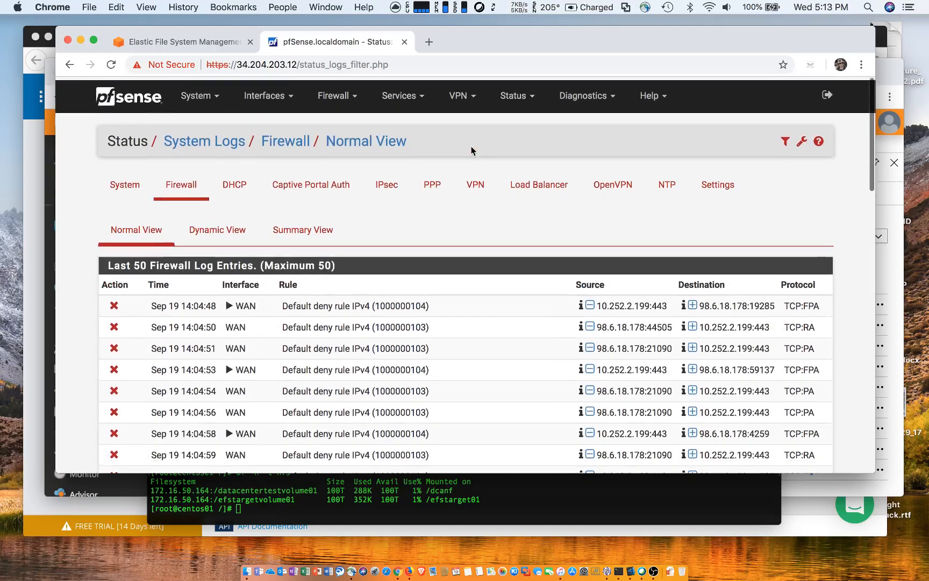
{"action": "left_click", "coordinate": [513, 92]}
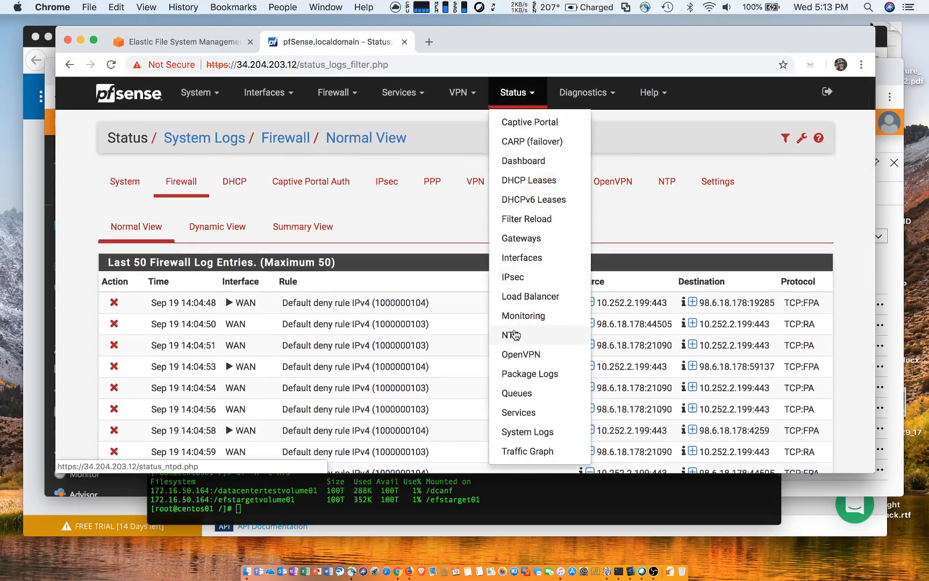
{"action": "left_click", "coordinate": [523, 277]}
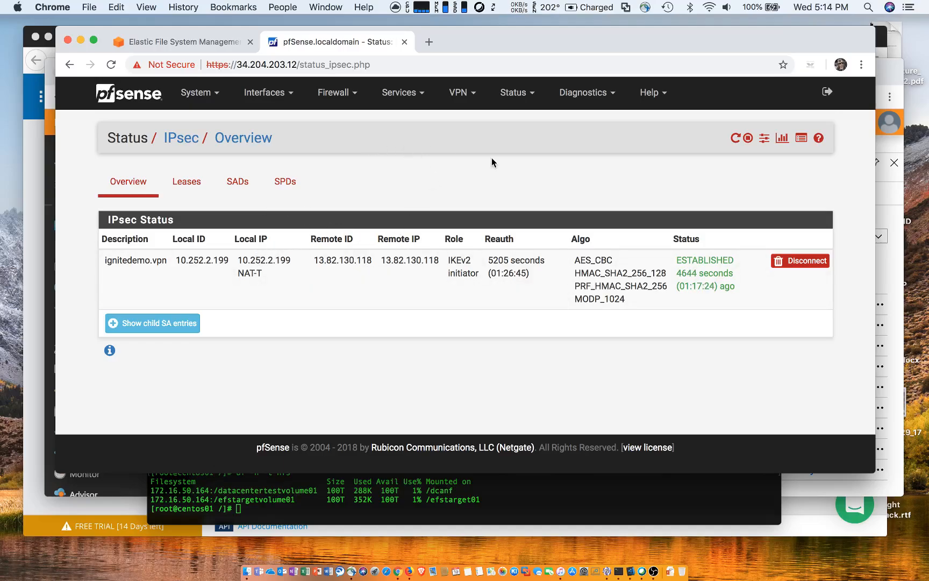
Switch to the Azure portal and examine the tme NetApp account's capacity pools and volumes, ending on the overview of volume efstarget01
{"action": "key", "text": "ctrl+Up"}
{"action": "left_click", "coordinate": [487, 106]}
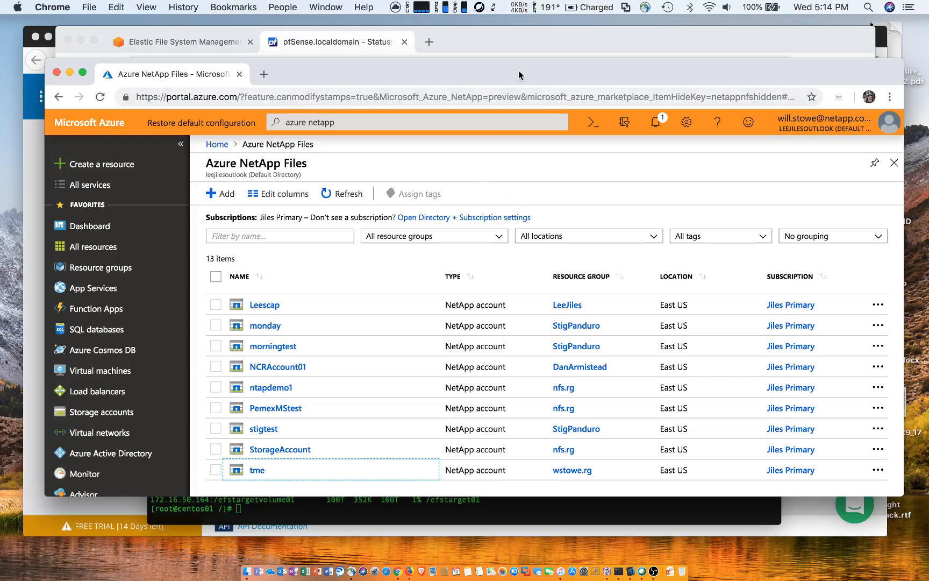
{"action": "left_click_drag", "start_coordinate": [539, 75], "coordinate": [556, 46]}
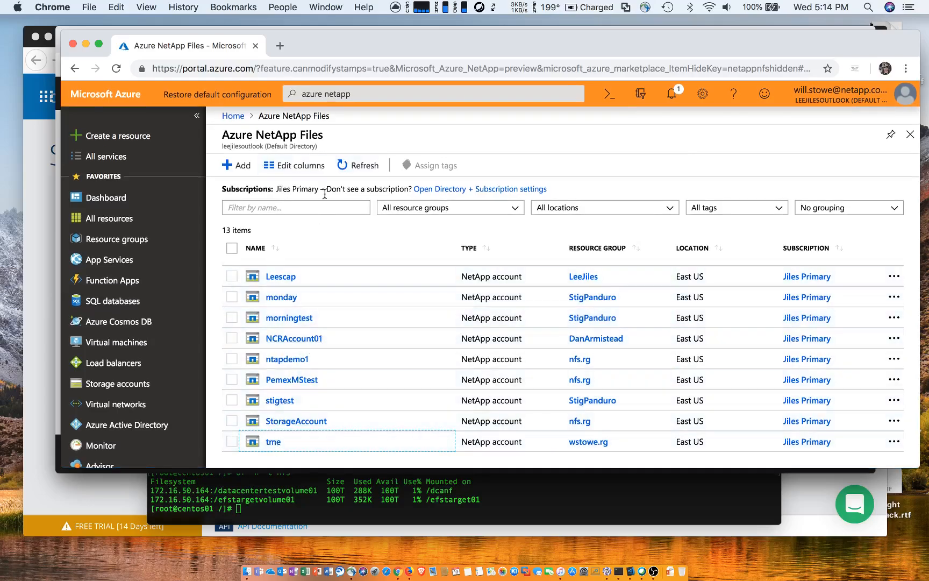
{"action": "left_click", "coordinate": [272, 443]}
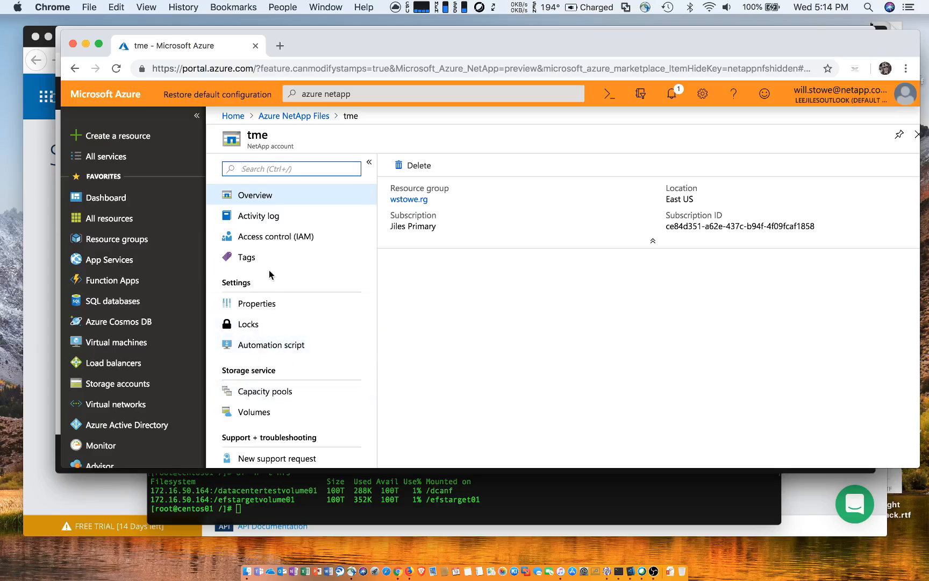
{"action": "left_click", "coordinate": [233, 395]}
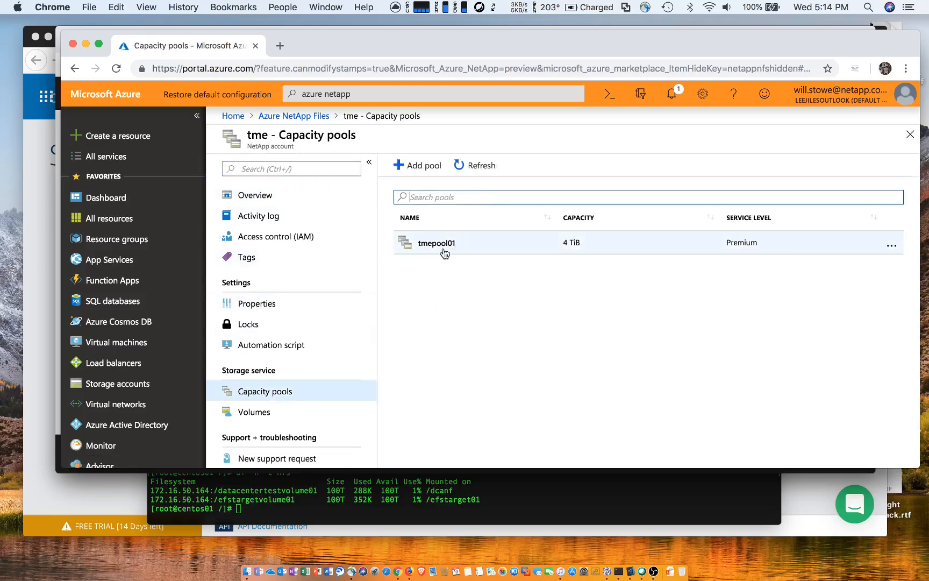
{"action": "left_click", "coordinate": [249, 413]}
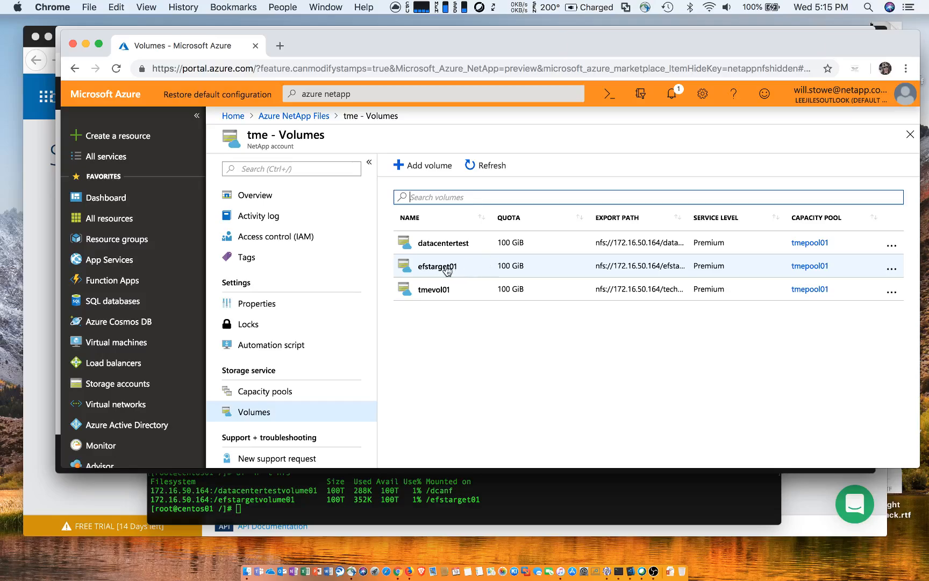
{"action": "left_click", "coordinate": [440, 272]}
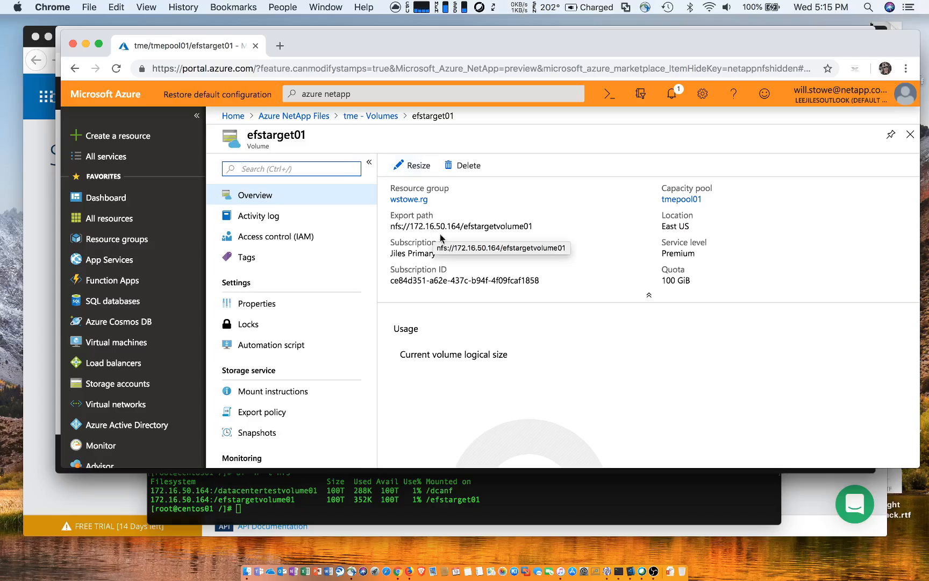
Switch to NetApp Cloud Sync and define a new sync relationship with AWS EFS as the source and NFS Server as the target
{"action": "key", "text": "ctrl+Up"}
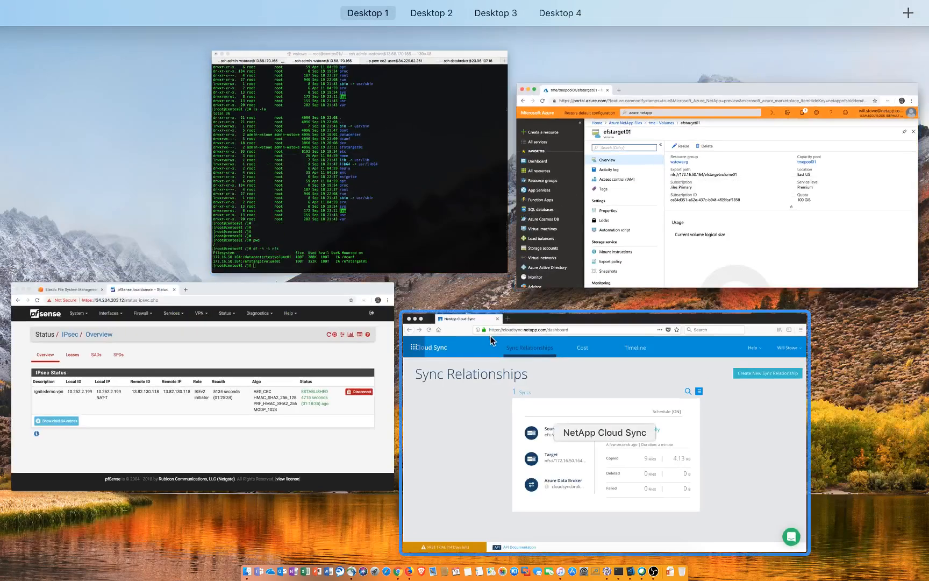
{"action": "left_click", "coordinate": [545, 358]}
{"action": "left_click", "coordinate": [791, 155]}
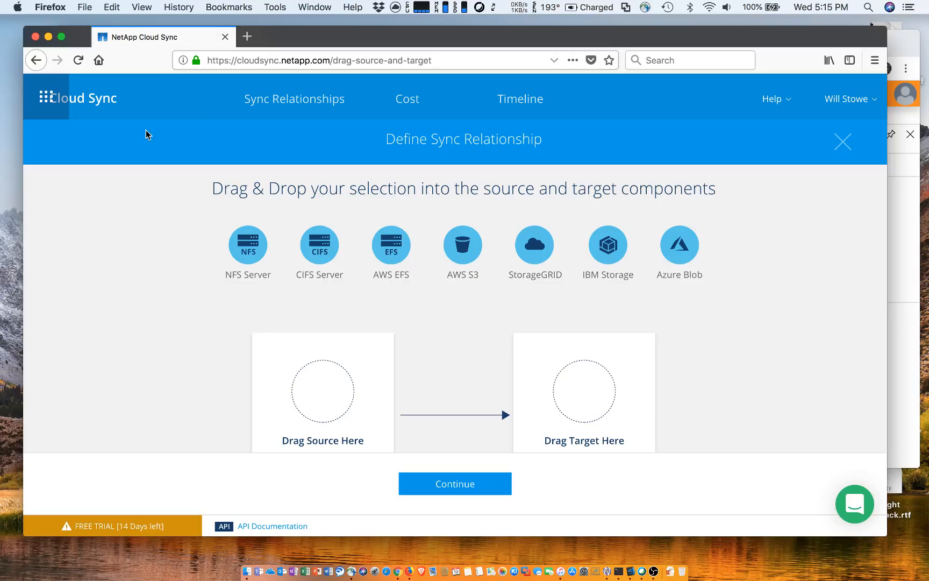
{"action": "left_click", "coordinate": [47, 97]}
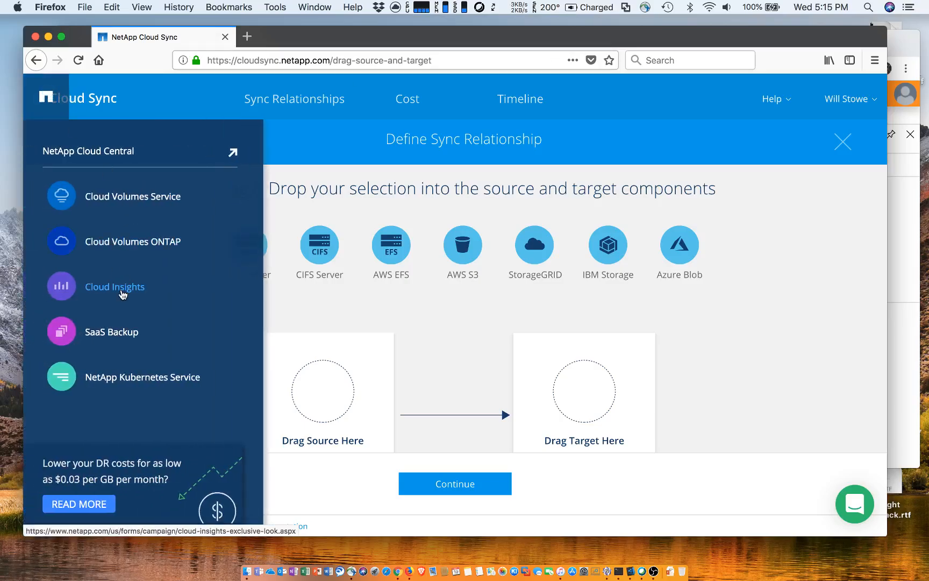
{"action": "left_click", "coordinate": [377, 311]}
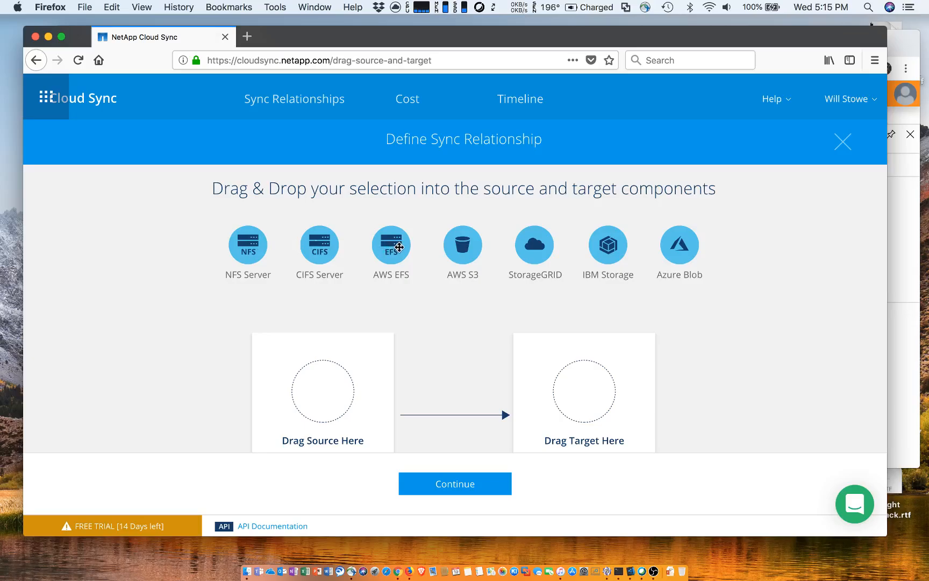
{"action": "left_click_drag", "start_coordinate": [398, 247], "coordinate": [329, 384]}
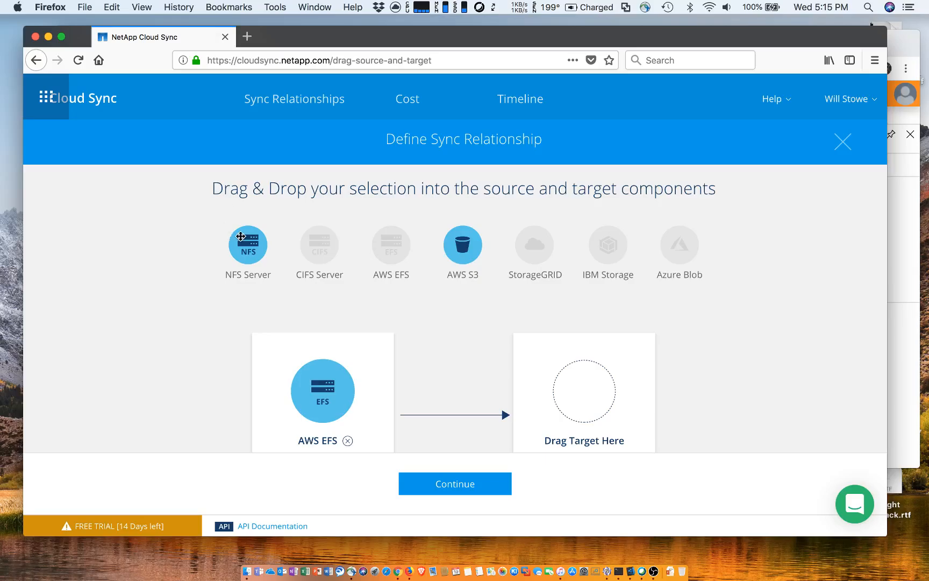
{"action": "left_click_drag", "start_coordinate": [241, 236], "coordinate": [581, 384]}
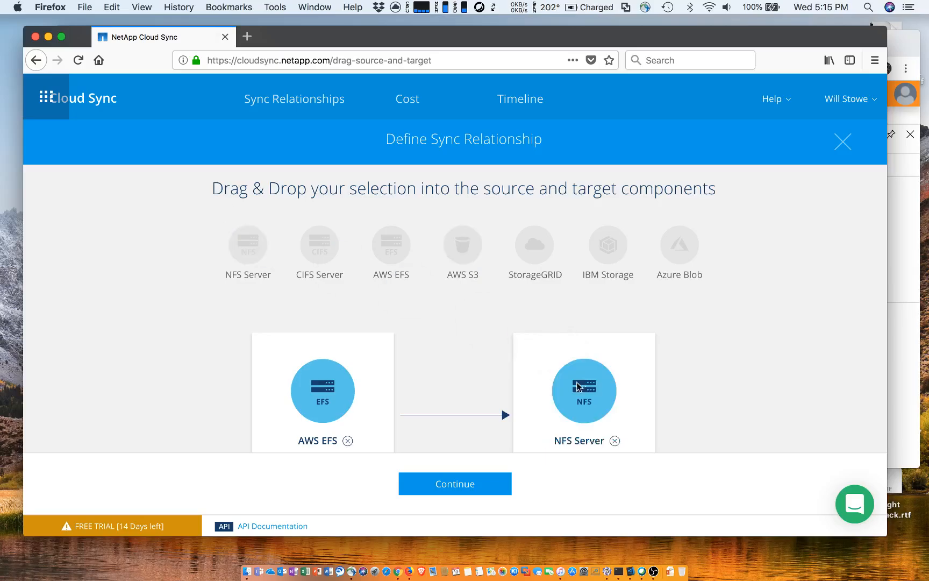
{"action": "left_click", "coordinate": [456, 483]}
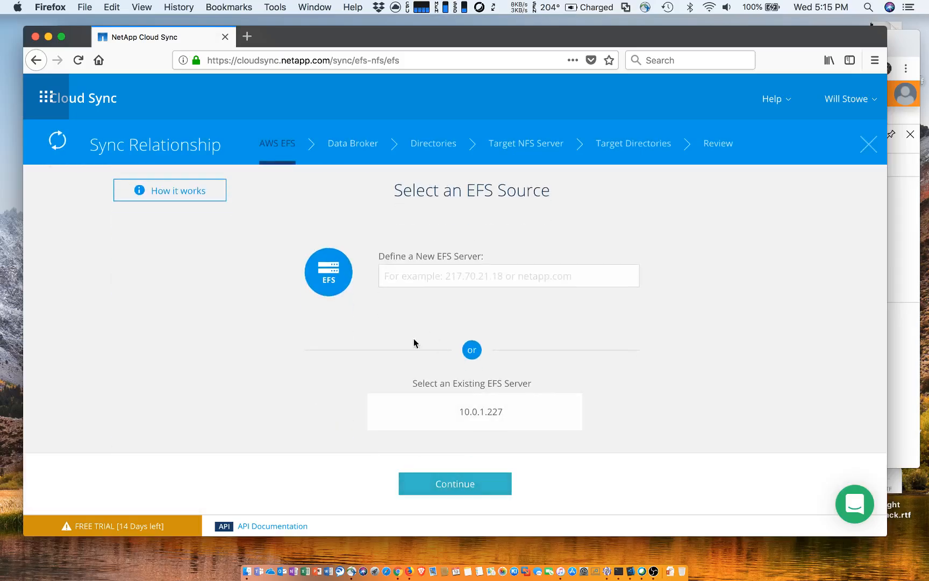
Set the sync source to directory / on the existing EFS server 10.0.1.227, using the data broker cloudsyncbroker01
{"action": "left_click", "coordinate": [457, 407]}
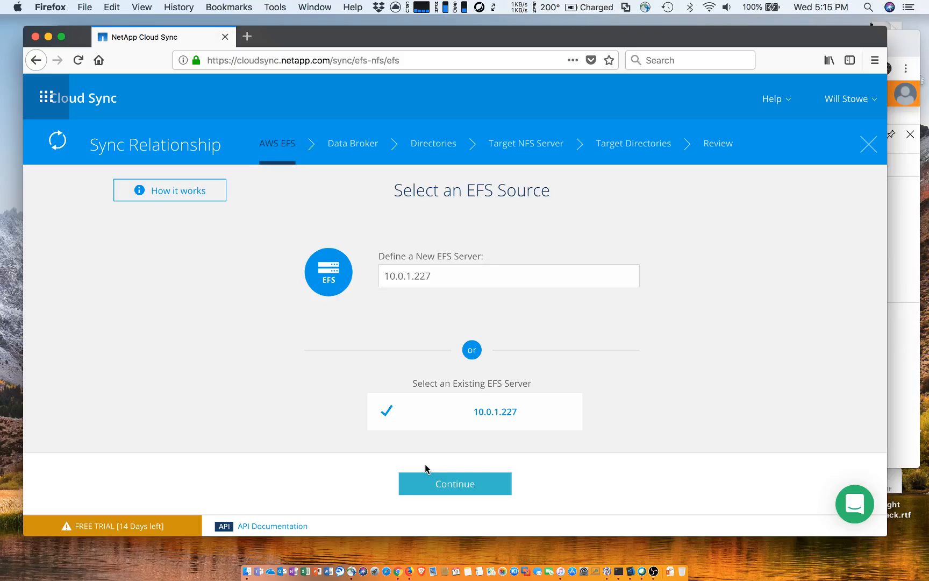
{"action": "left_click", "coordinate": [435, 483]}
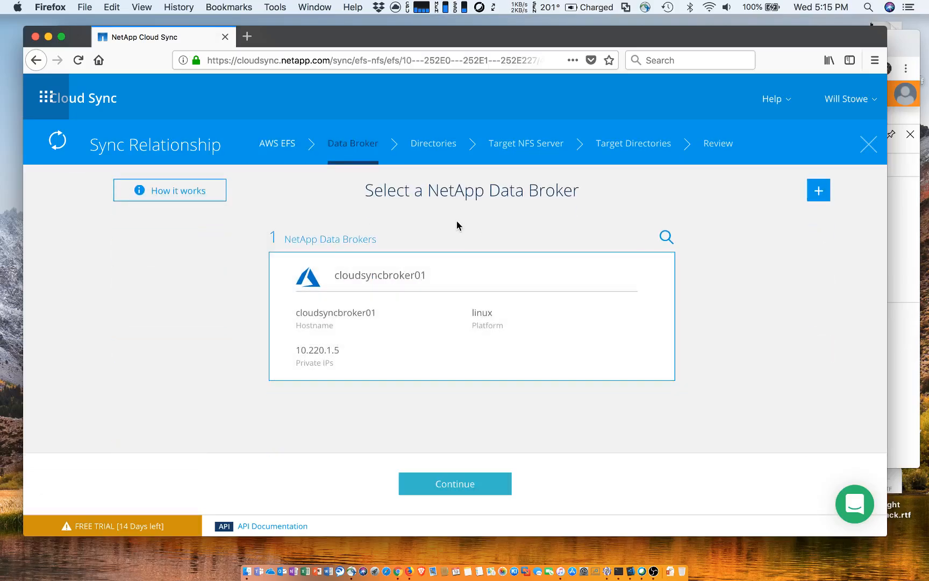
{"action": "mouse_move", "coordinate": [451, 321]}
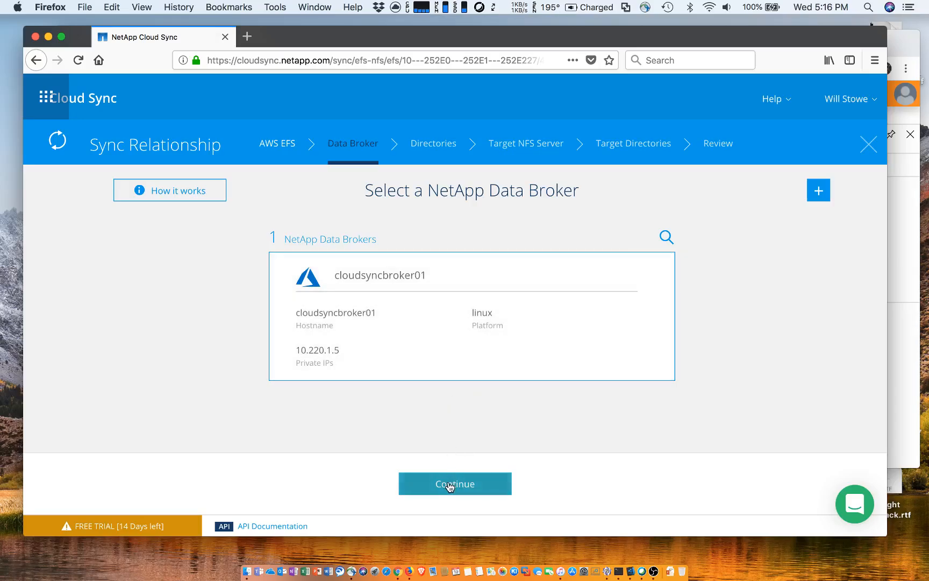
{"action": "left_click", "coordinate": [450, 483]}
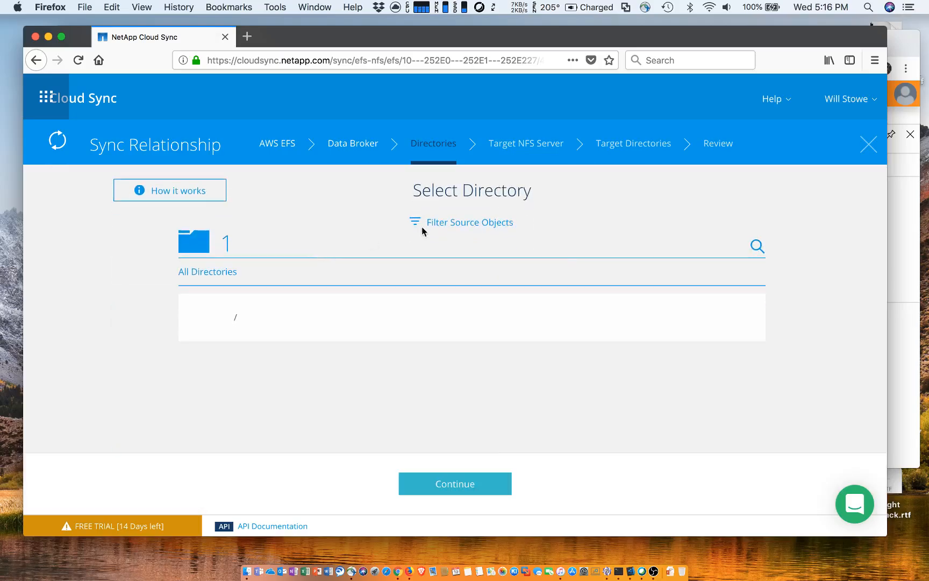
{"action": "left_click", "coordinate": [206, 320]}
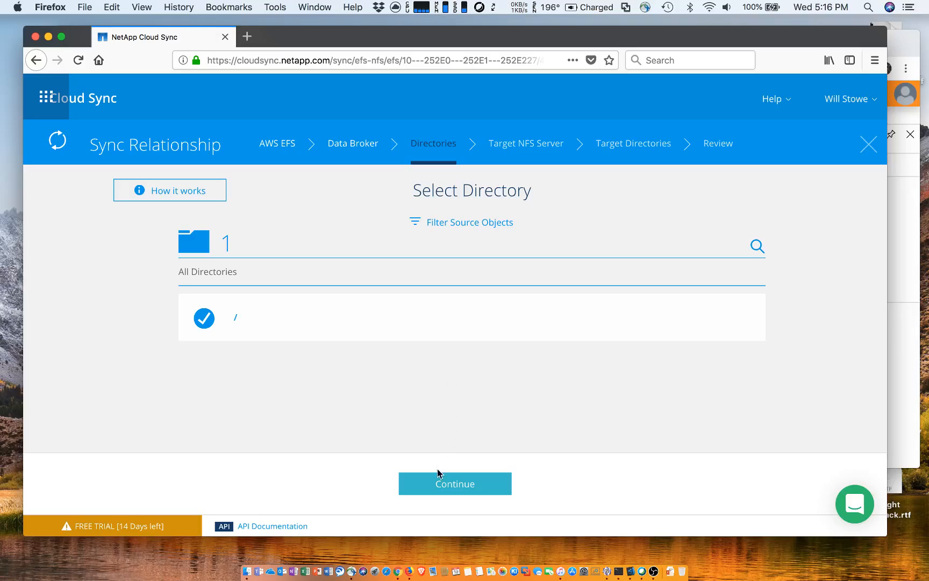
{"action": "left_click", "coordinate": [444, 486]}
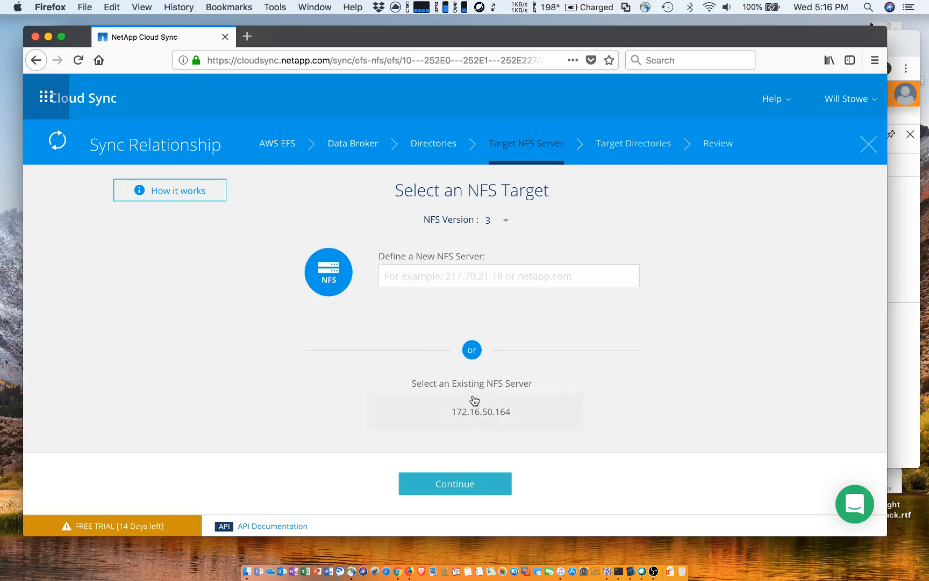
Check the export path of efstarget01 in the Azure portal, and select the existing NFS server 172.16.50.164 as the target in Cloud Sync
{"action": "key", "text": "ctrl+Up"}
{"action": "left_click", "coordinate": [714, 185]}
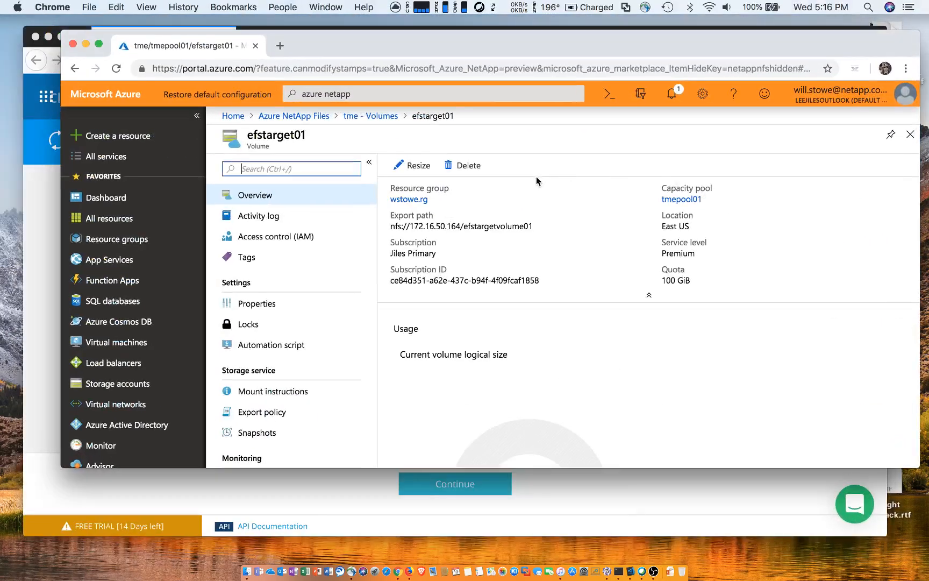
{"action": "mouse_move", "coordinate": [455, 221]}
{"action": "key", "text": "ctrl+Up"}
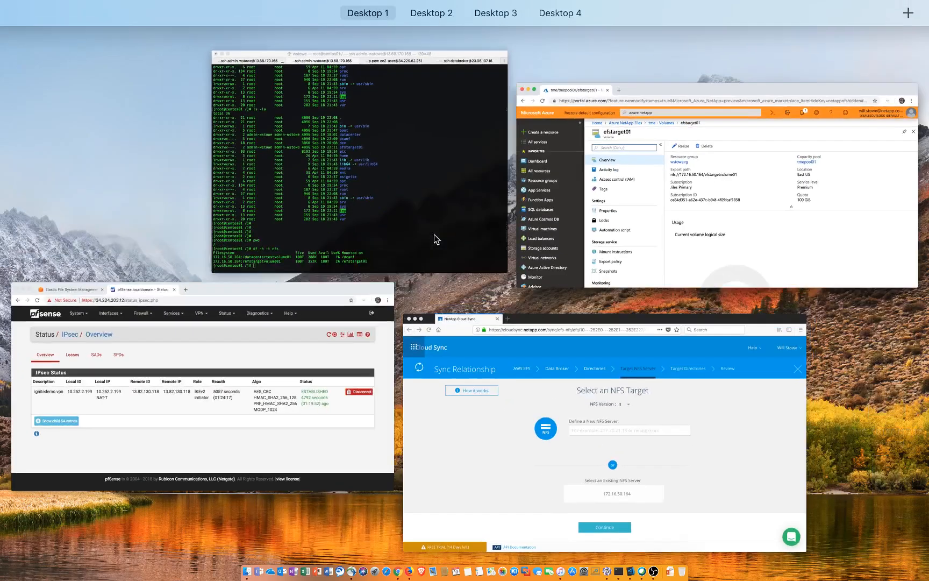
{"action": "left_click", "coordinate": [502, 410]}
{"action": "left_click", "coordinate": [508, 421]}
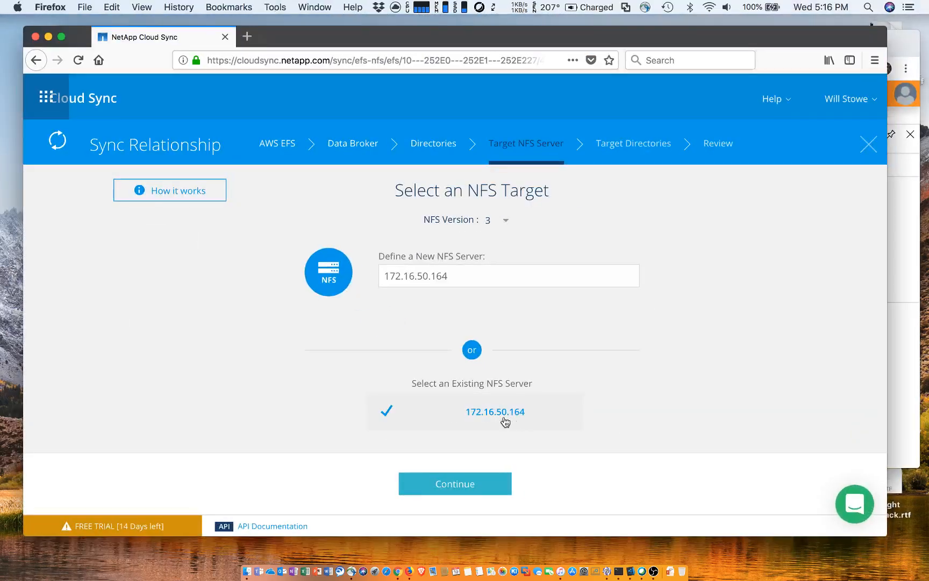
{"action": "left_click", "coordinate": [465, 486]}
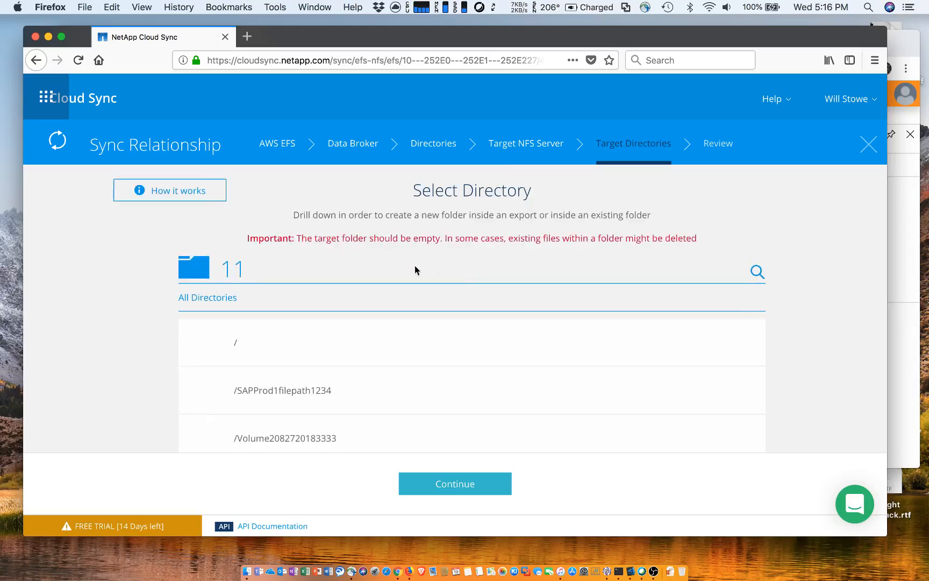
Select /efstargetvolume01 as the target directory and create the sync relationship, ending on the dashboard
{"action": "scroll", "coordinate": [362, 382], "scroll_direction": "down", "scroll_amount": 8}
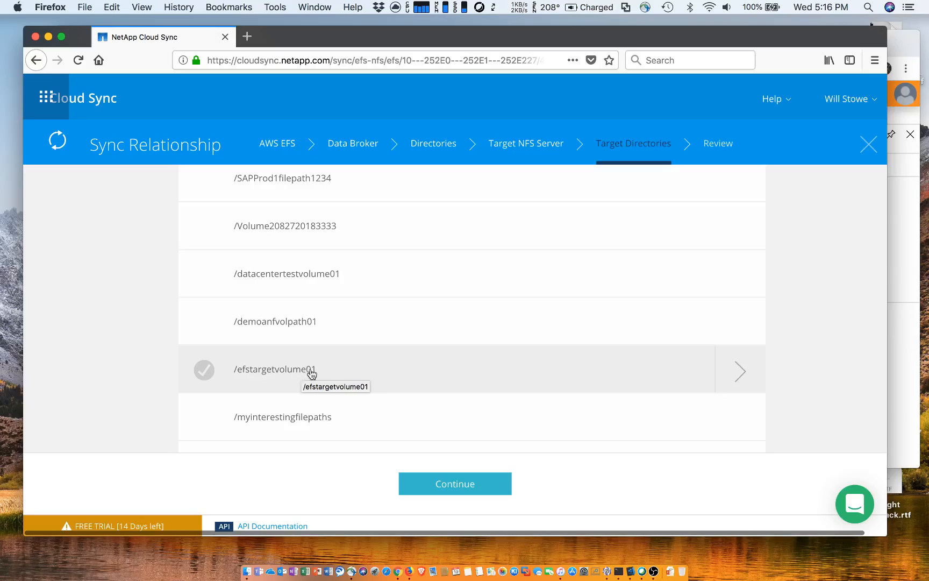
{"action": "left_click", "coordinate": [346, 375]}
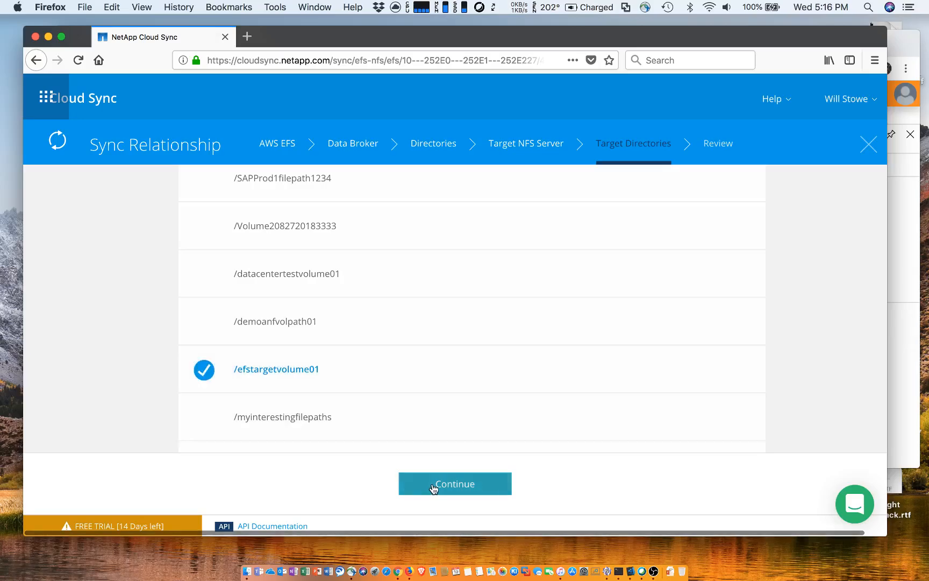
{"action": "left_click", "coordinate": [433, 488]}
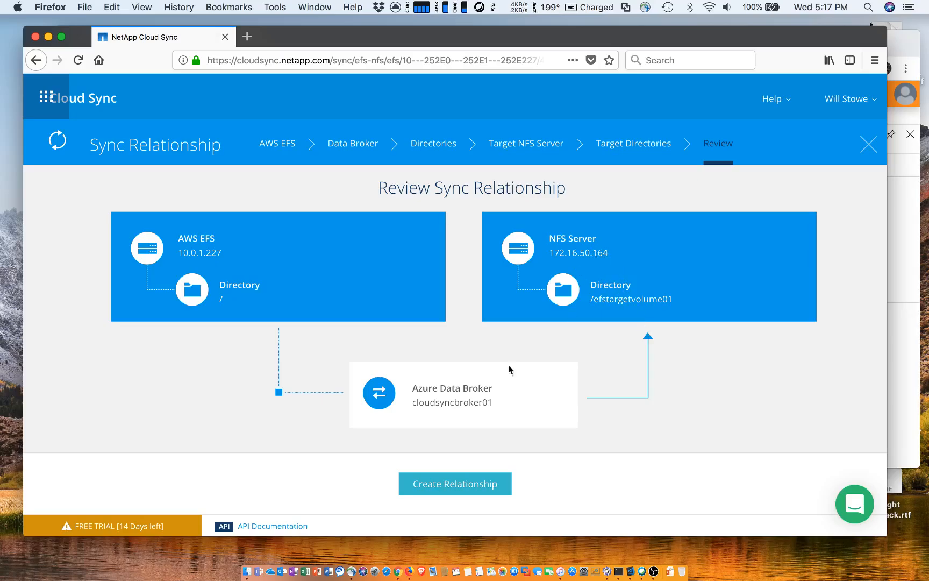
{"action": "left_click", "coordinate": [439, 485]}
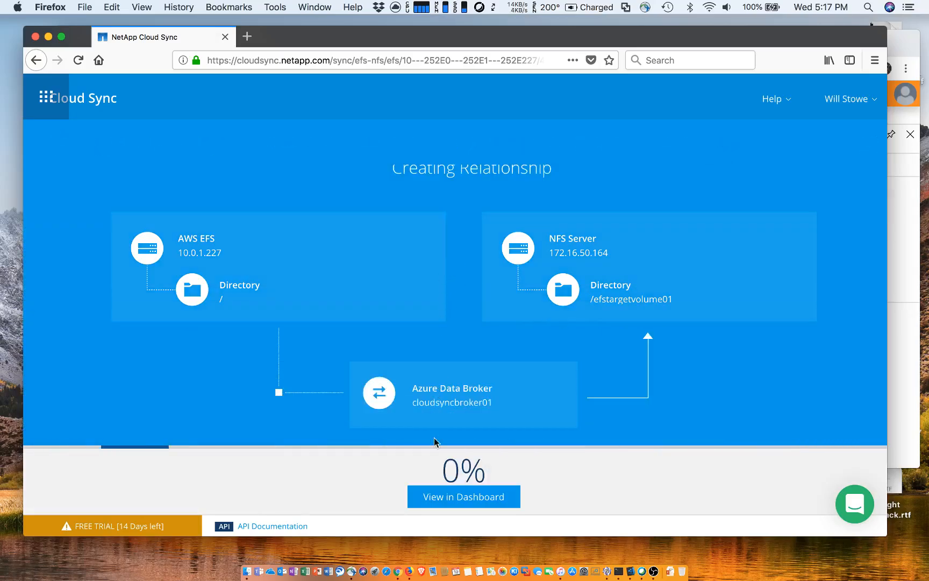
{"action": "left_click", "coordinate": [442, 496]}
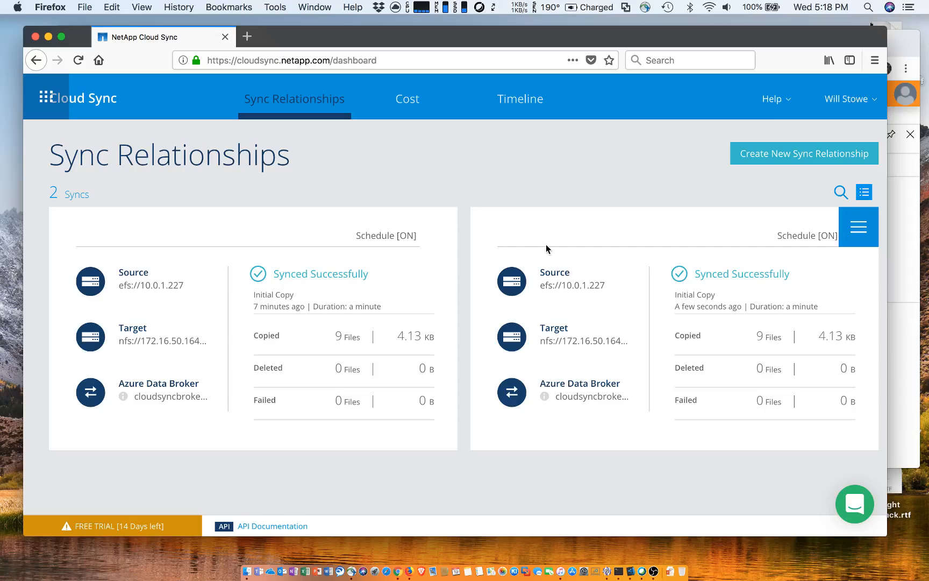
Switch to the Terminal session on centos01 and list all mounted file systems with mount
{"action": "key", "text": "ctrl+Up"}
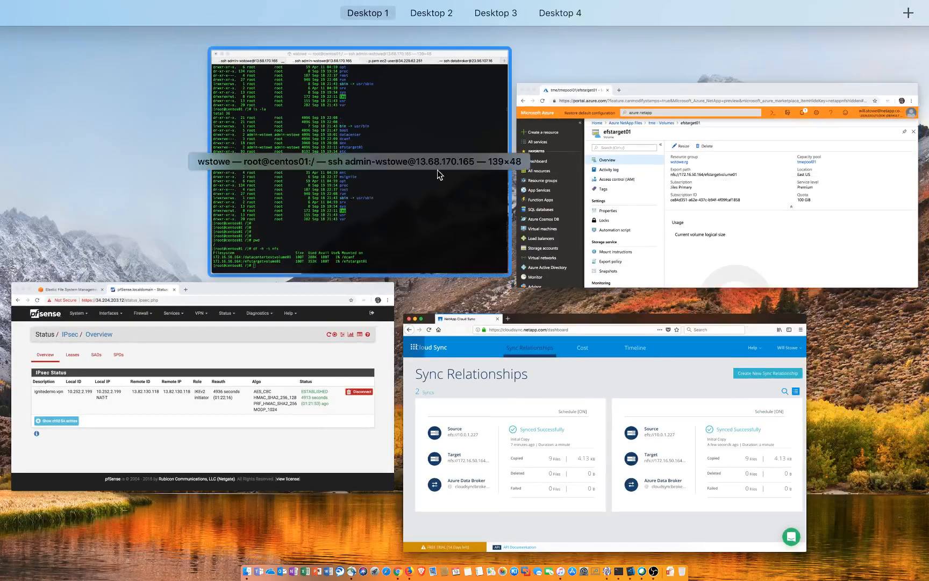
{"action": "left_click", "coordinate": [398, 126]}
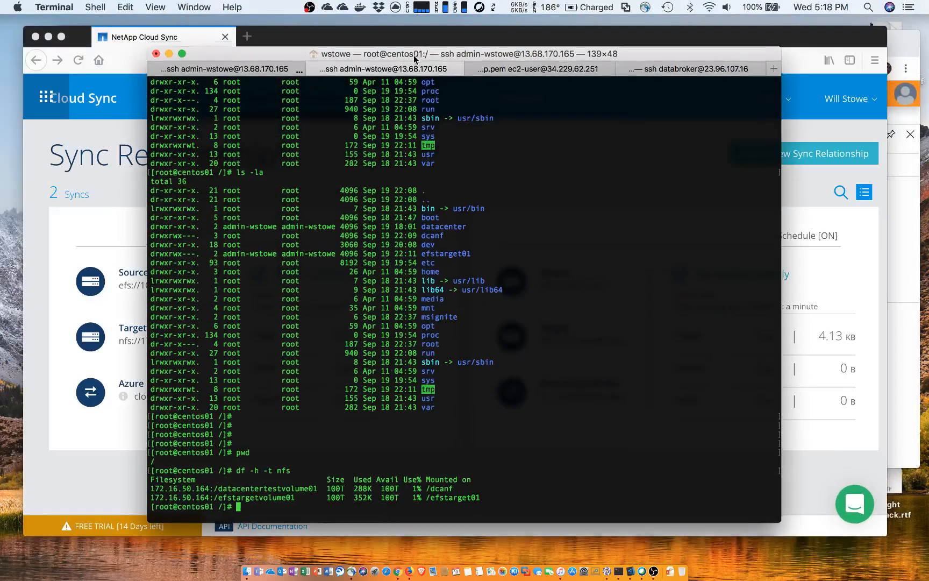
{"action": "left_click_drag", "start_coordinate": [414, 56], "coordinate": [412, 43]}
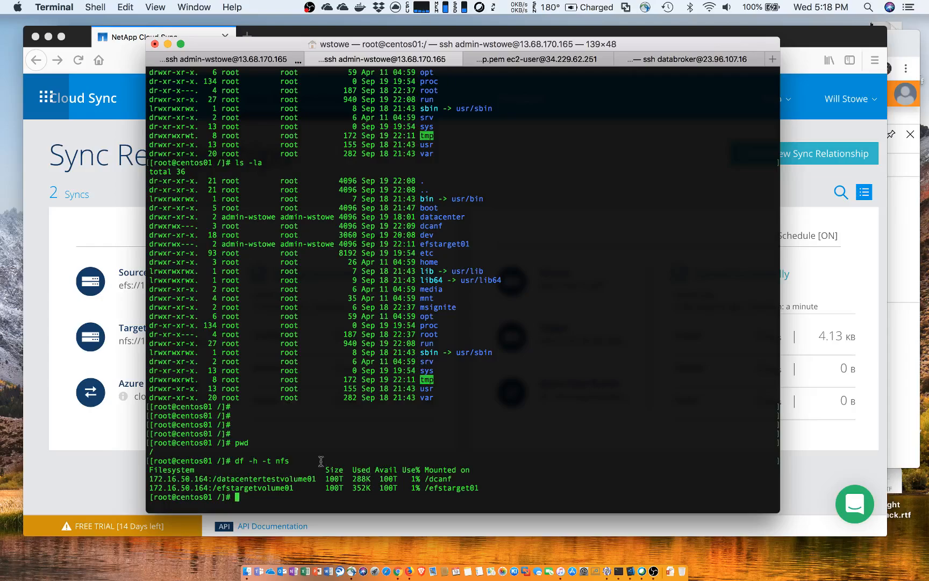
{"action": "type", "text": "mount"}
{"action": "key", "text": "Return"}
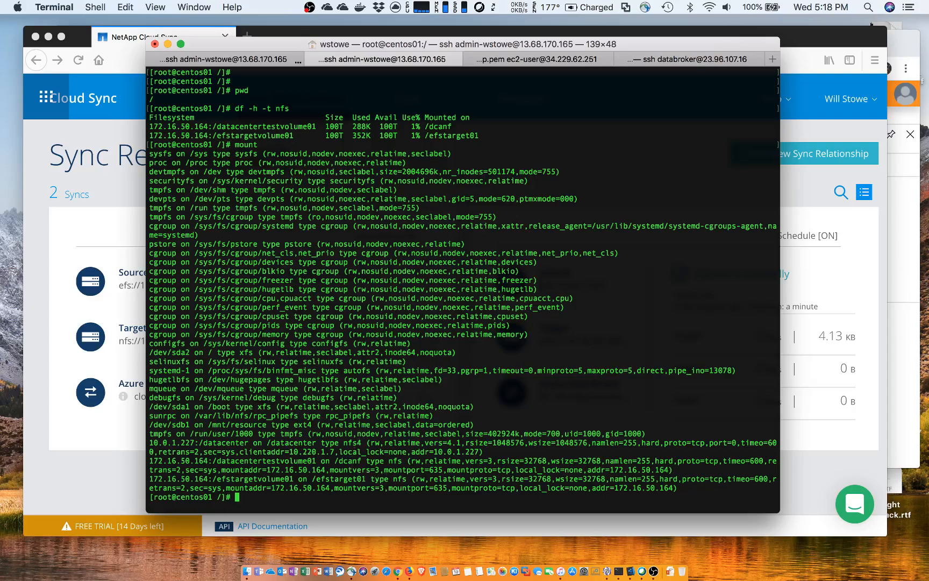
Print the working directory, change to /efstarget01/ and list all its contents in long format, including hidden entries
{"action": "type", "text": "pwd"}
{"action": "key", "text": "Return"}
{"action": "type", "text": "cd "}
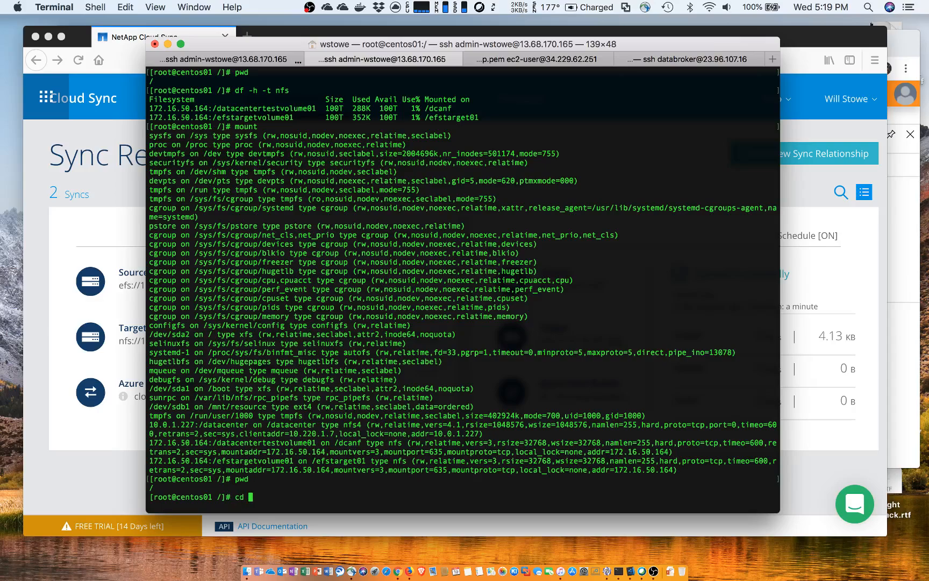
{"action": "type", "text": "/ef"}
{"action": "key", "text": "Tab"}
{"action": "key", "text": "Return"}
{"action": "type", "text": "ls -la"}
{"action": "key", "text": "Return"}
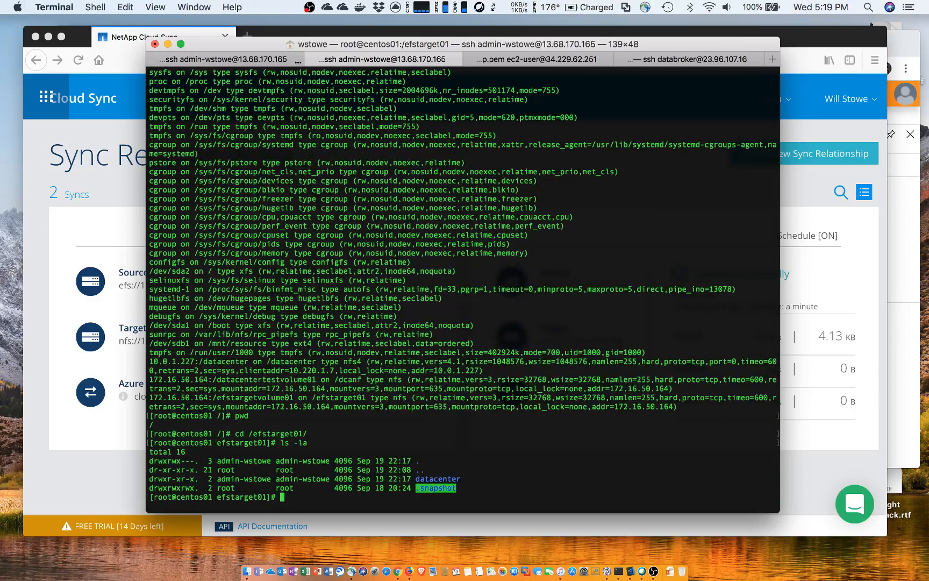
Change into the replicated datacenter/ directory and list its files, first by name and again with ls -la
{"action": "type", "text": "cd datacenter/"}
{"action": "key", "text": "Return"}
{"action": "type", "text": "ls"}
{"action": "key", "text": "Return"}
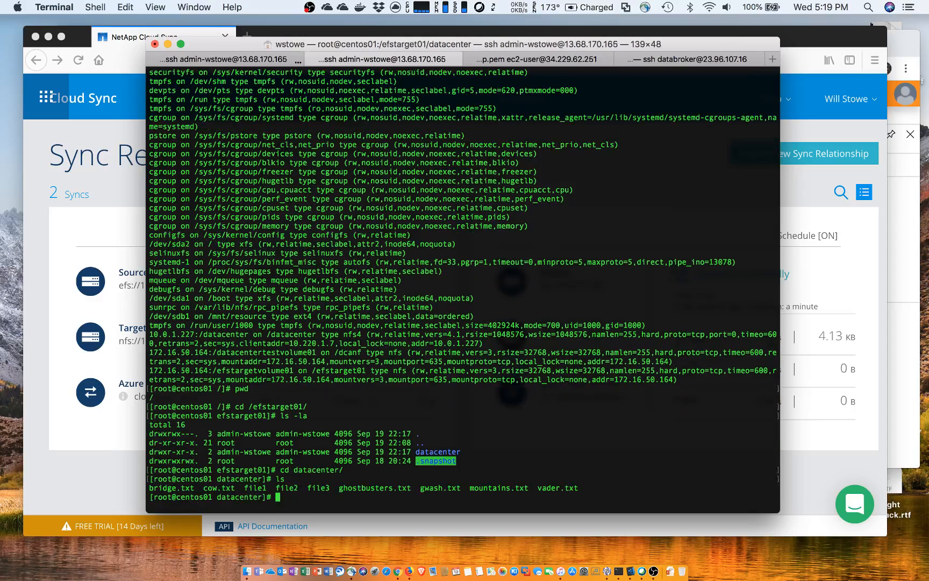
{"action": "type", "text": "ls -la"}
{"action": "key", "text": "Return"}
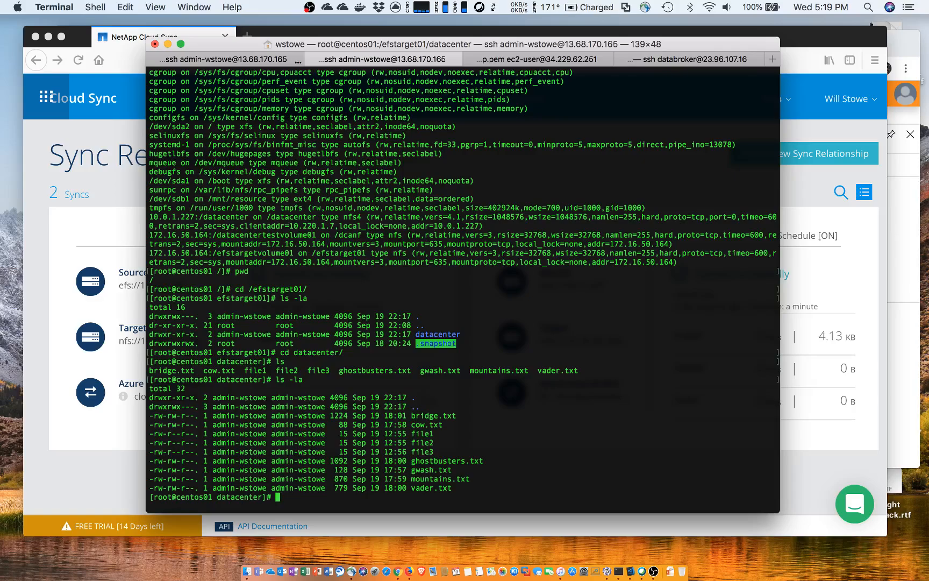
Display the contents of vader.txt with cat, leaving blank prompt lines after the output
{"action": "type", "text": "va"}
{"action": "key", "text": "Tab"}
{"action": "key", "text": "Return"}
{"action": "key", "text": "Return"}
{"action": "key", "text": "Return"}
{"action": "key", "text": "Return"}
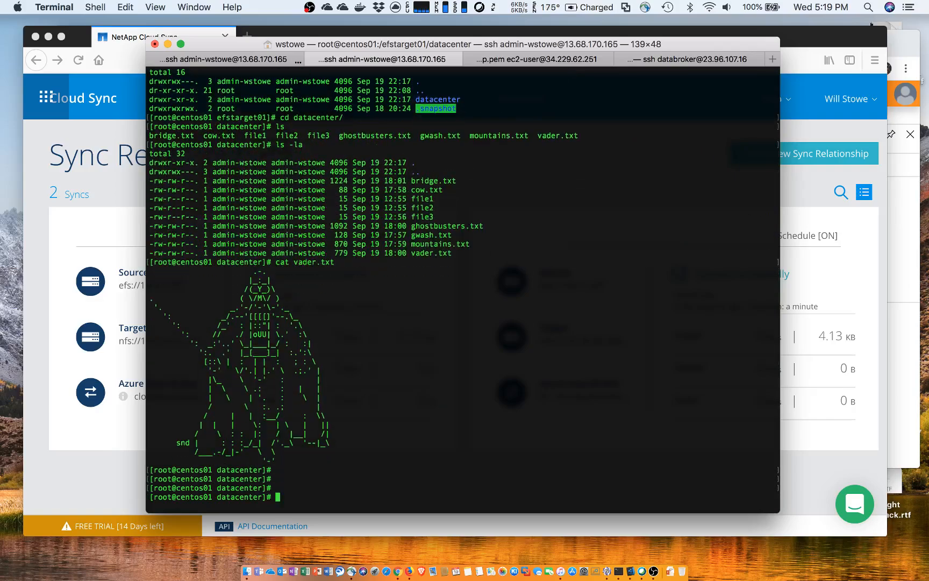
Display the contents of ghostbusters.txt with cat, leaving blank prompt lines after the output
{"action": "type", "text": "cat h"}
{"action": "type", "text": "h"}
{"action": "key", "text": "Tab"}
{"action": "key", "text": "Return"}
{"action": "key", "text": "Return"}
{"action": "key", "text": "Return"}
{"action": "key", "text": "Return"}
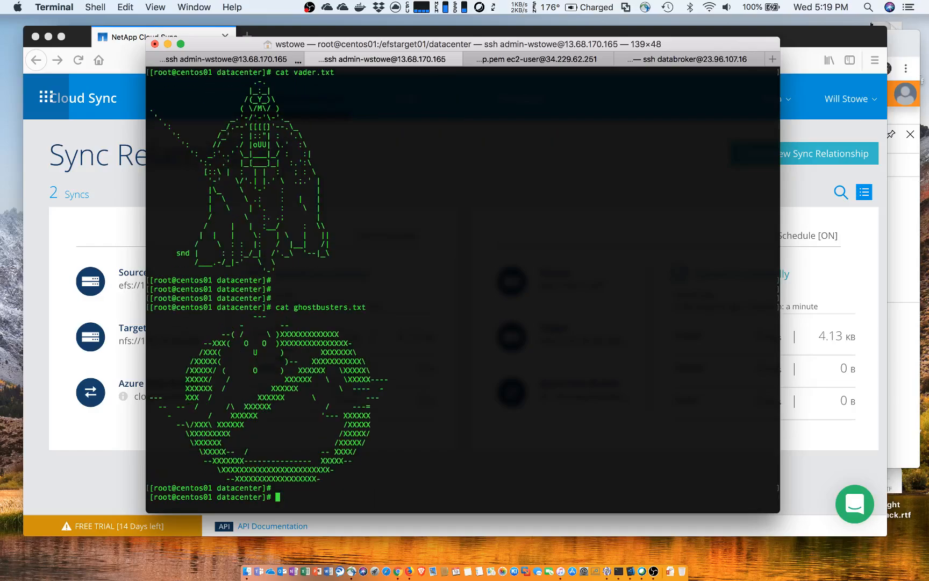
List the datacenter files with ls -l and display the contents of mountains.txt
{"action": "type", "text": "ls -l"}
{"action": "key", "text": "Return"}
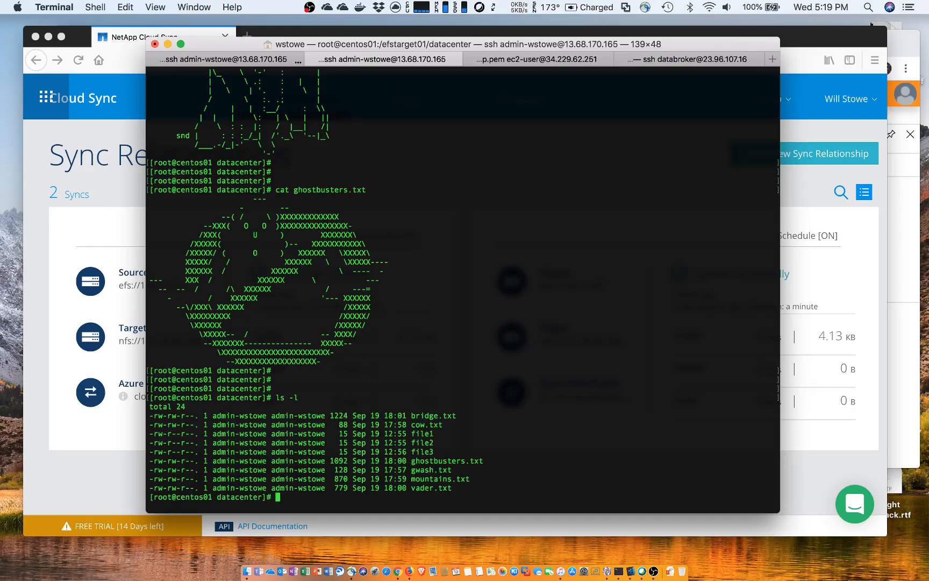
{"action": "type", "text": "cat mo"}
{"action": "key", "text": "Tab"}
{"action": "key", "text": "Return"}
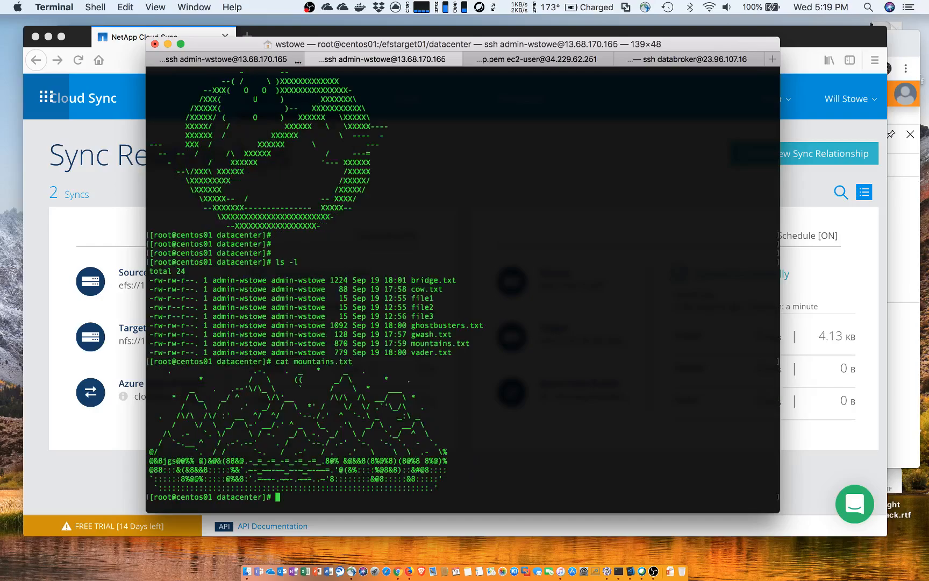
{"action": "key", "text": "Return"}
{"action": "key", "text": "Return"}
{"action": "key", "text": "Return"}
Display the contents of gwash.txt from the replicated datacenter directory
{"action": "type", "text": "cat g"}
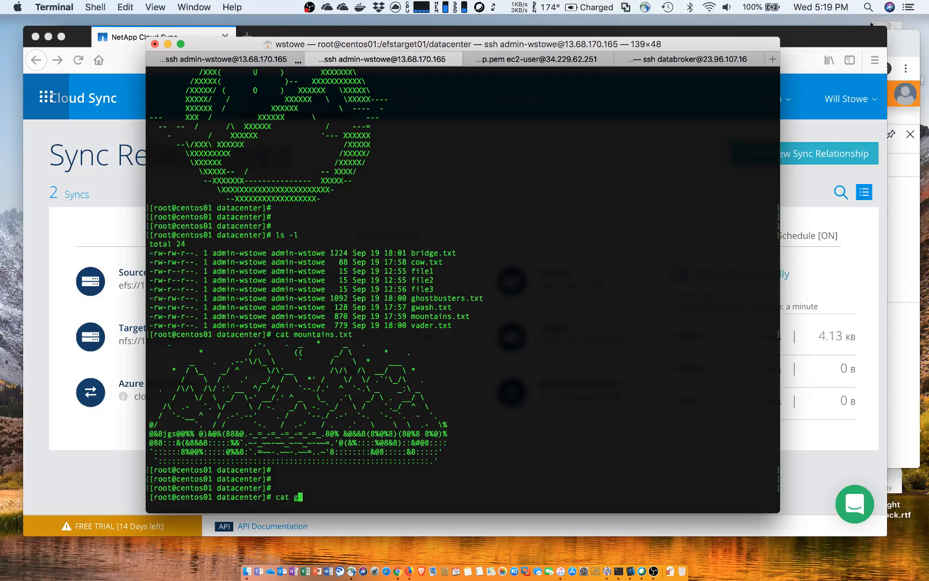
{"action": "key", "text": "Tab"}
{"action": "key", "text": "Return"}
{"action": "key", "text": "Return"}
{"action": "key", "text": "Return"}
{"action": "key", "text": "Return"}
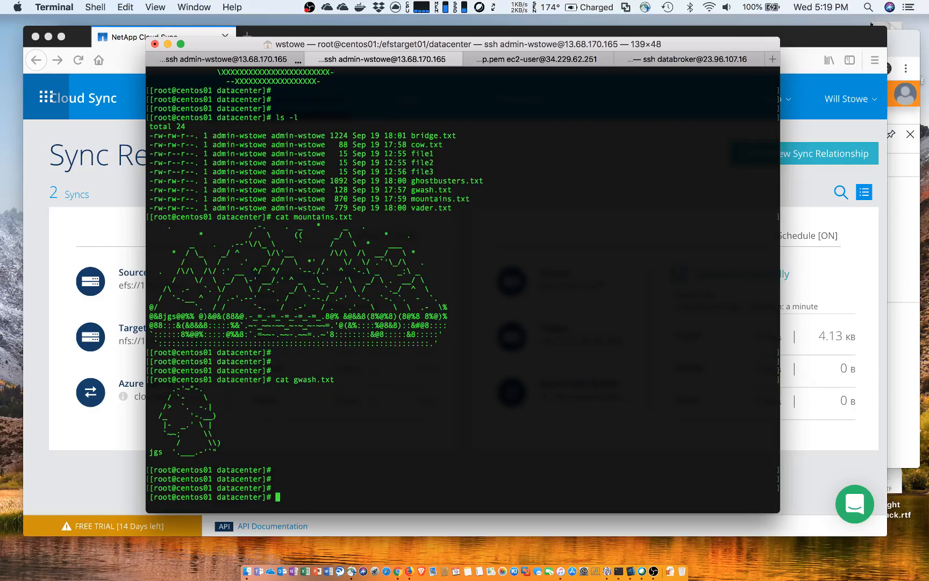
Switch to the Azure portal and create a snapshot named snap01 for the efstarget01 volume
{"action": "key", "text": "ctrl+Up"}
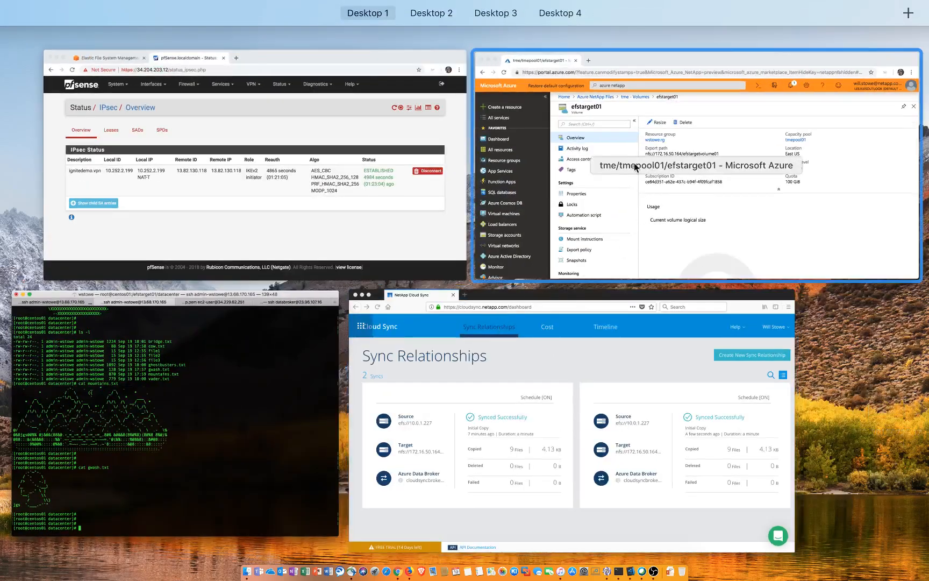
{"action": "left_click", "coordinate": [635, 167]}
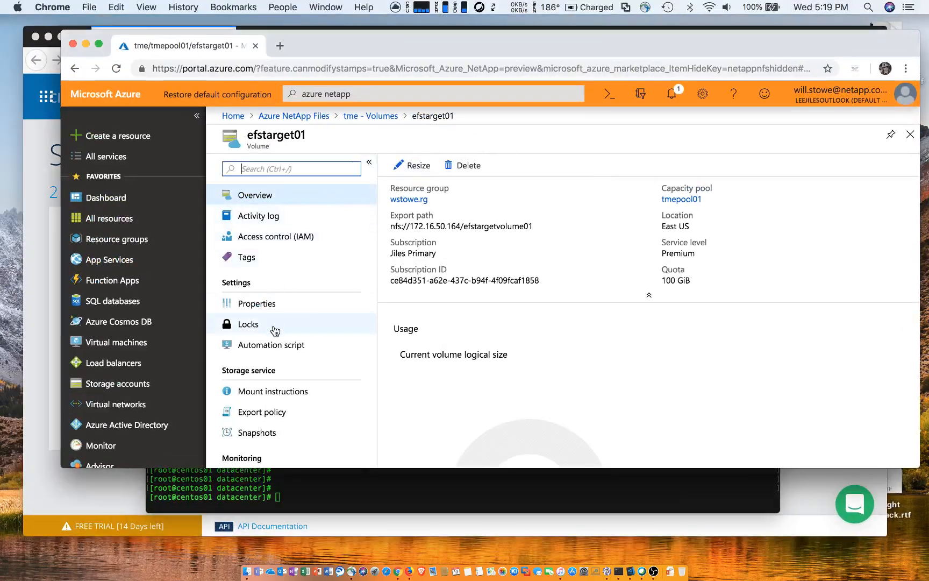
{"action": "left_click", "coordinate": [281, 432]}
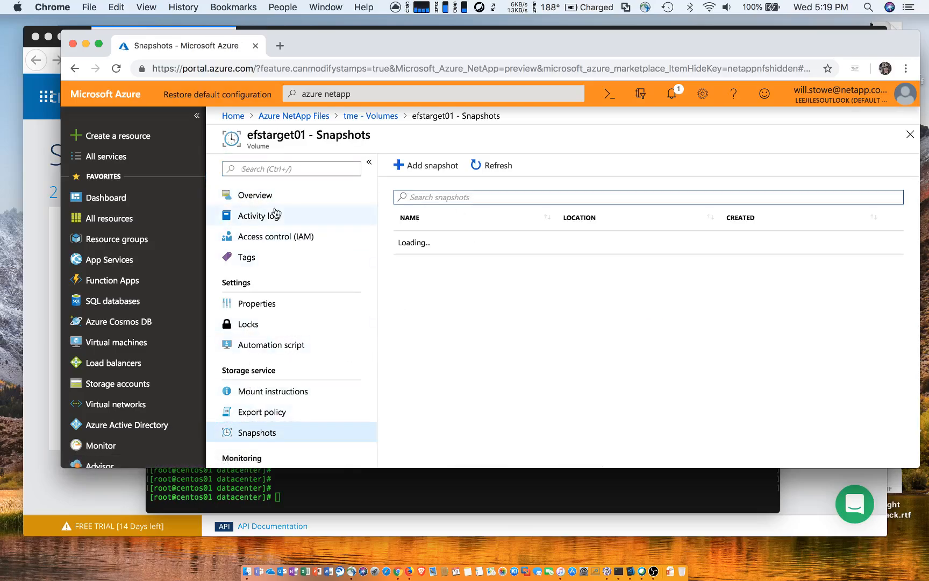
{"action": "left_click", "coordinate": [422, 165]}
{"action": "type", "text": "snap01"}
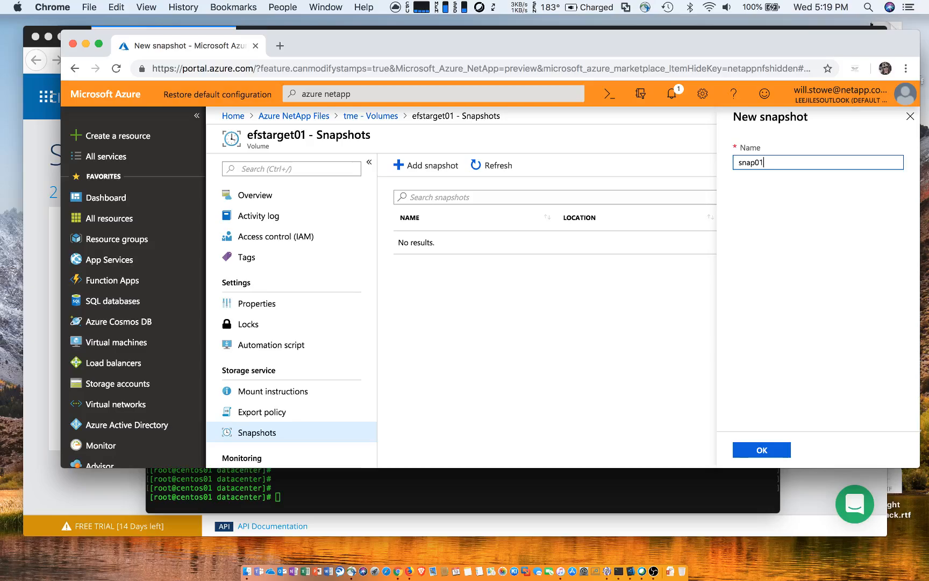
{"action": "left_click", "coordinate": [779, 450]}
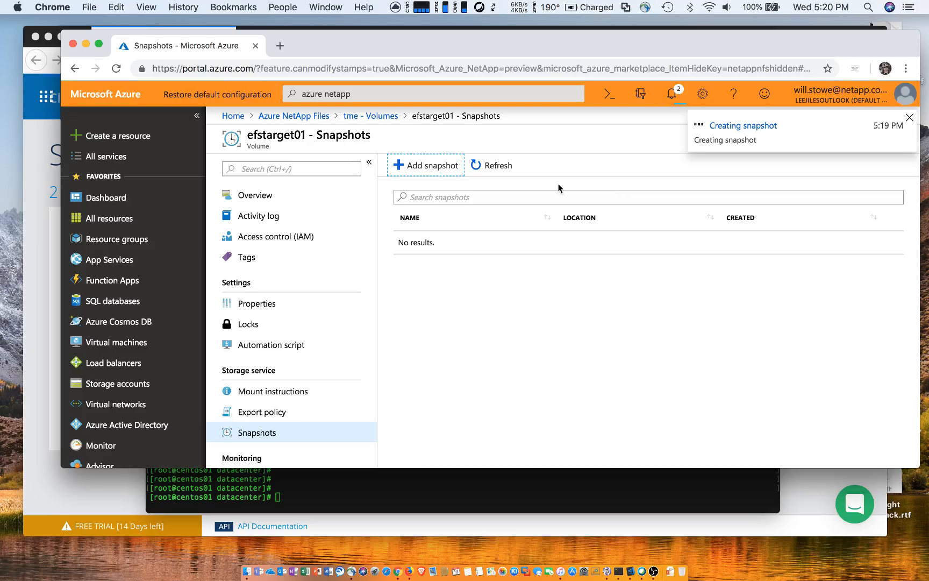
Create a second snapshot named snap02 for efstarget01 and refresh the snapshot list
{"action": "left_click", "coordinate": [459, 162]}
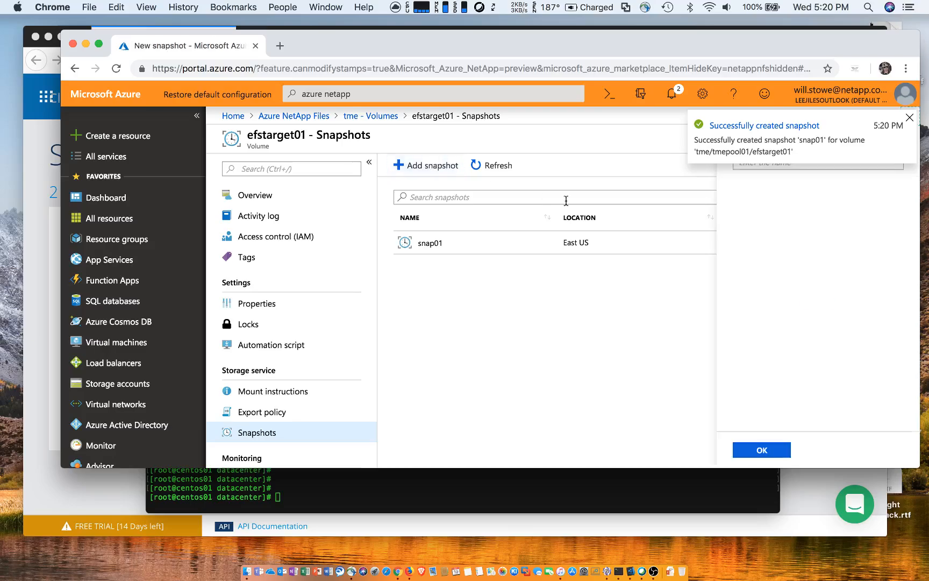
{"action": "left_click", "coordinate": [912, 114]}
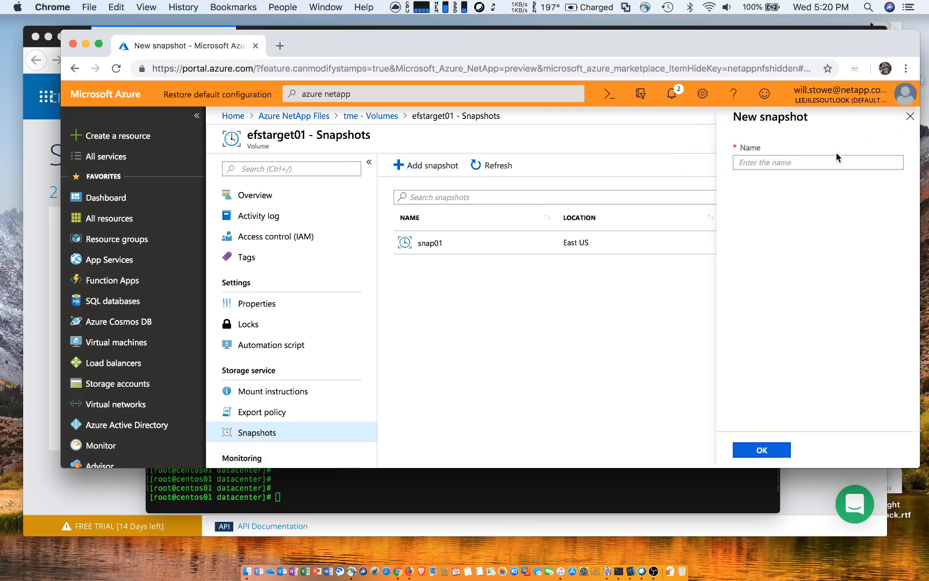
{"action": "type", "text": "sna"}
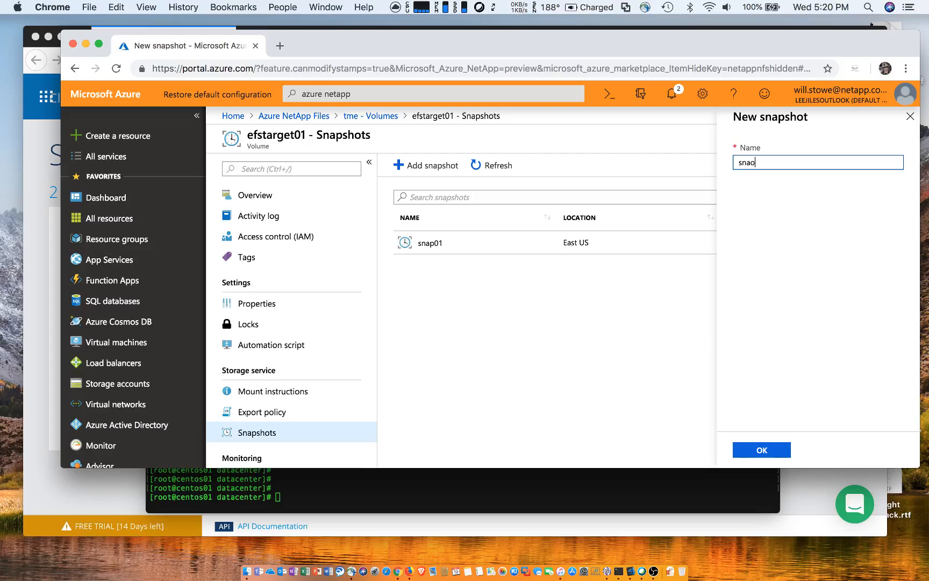
{"action": "type", "text": "p02"}
{"action": "left_click", "coordinate": [745, 449]}
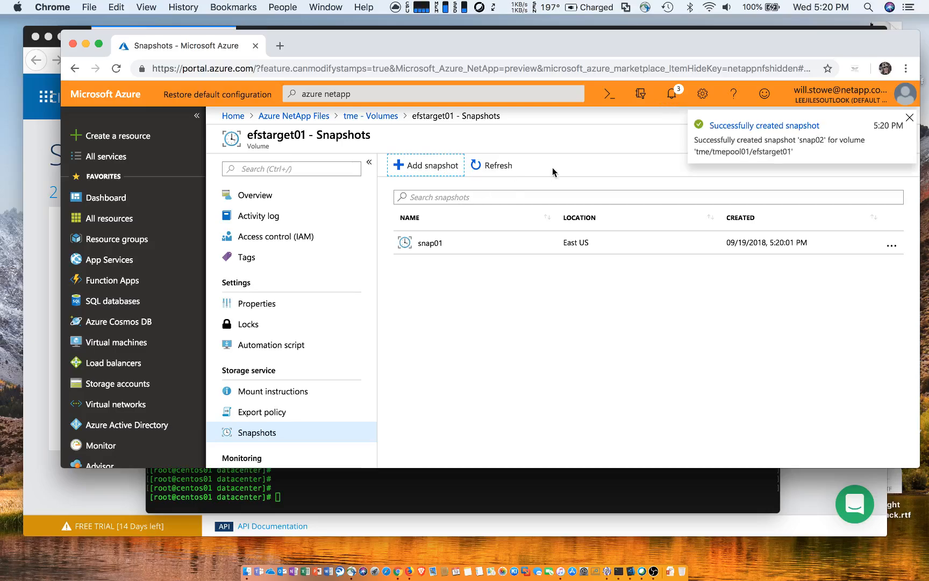
{"action": "left_click", "coordinate": [501, 168]}
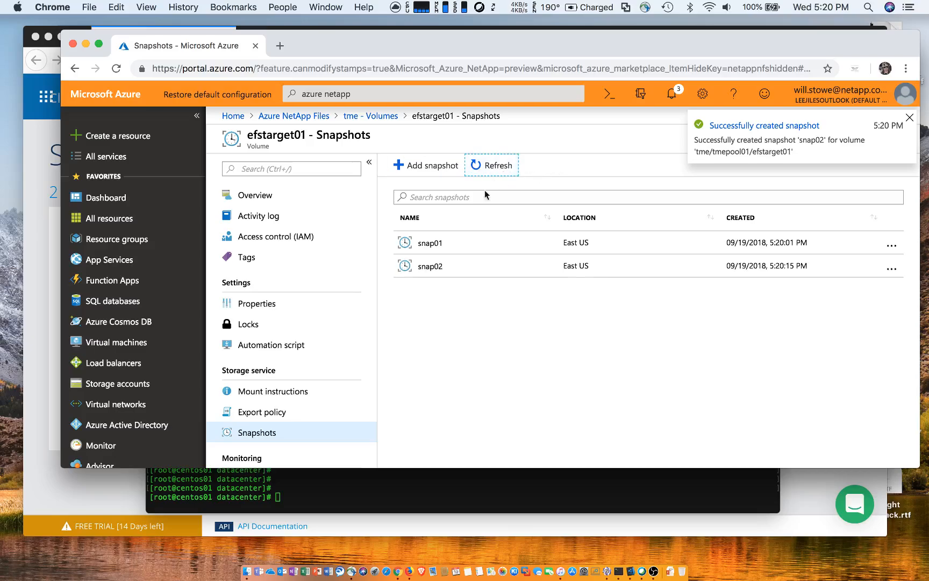
Return to Terminal, move up to the efstarget01 directory and list its contents, including hidden entries
{"action": "left_click", "coordinate": [359, 477]}
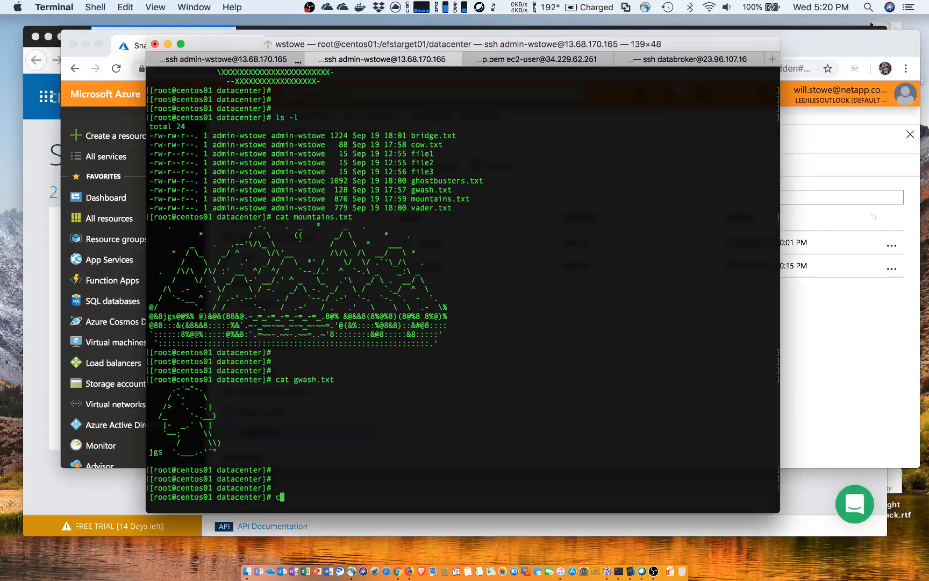
{"action": "type", "text": "cd .."}
{"action": "key", "text": "Return"}
{"action": "type", "text": "ls"}
{"action": "key", "text": "Return"}
{"action": "type", "text": "ls -al"}
{"action": "key", "text": "Return"}
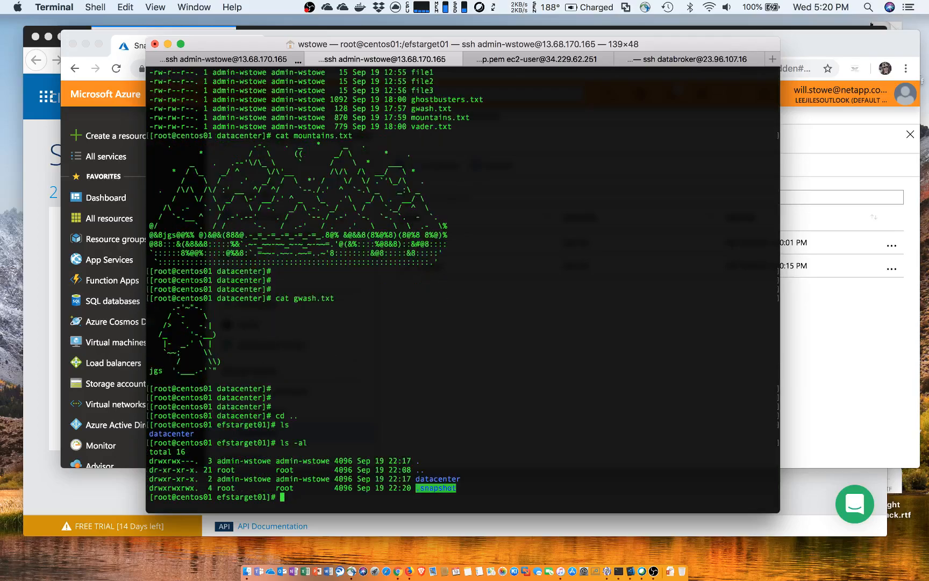
Change into the .snapshot/ directory and list the snapshots, first by name and again with ls -l
{"action": "type", "text": "cd .snapshot/"}
{"action": "key", "text": "Return"}
{"action": "type", "text": "l"}
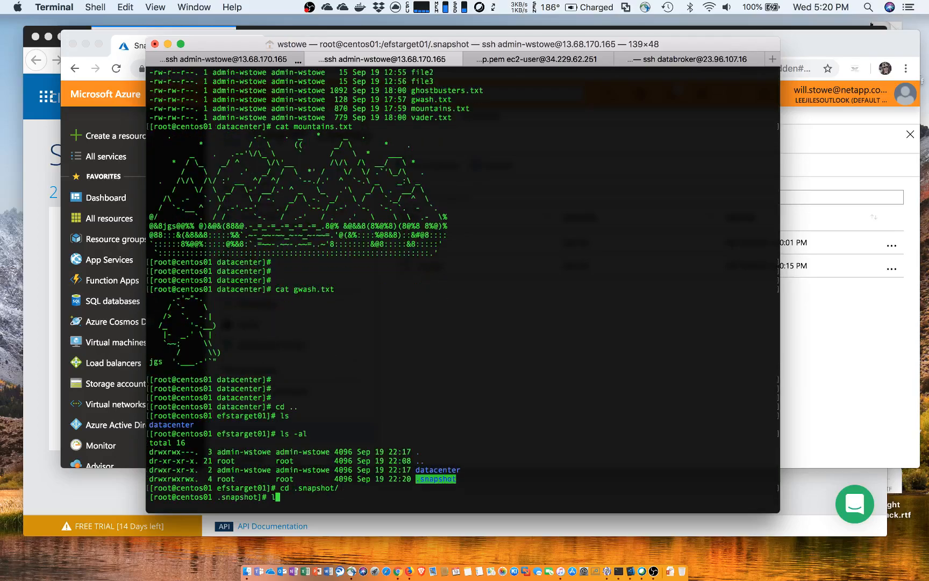
{"action": "type", "text": "s"}
{"action": "key", "text": "Return"}
{"action": "type", "text": "cd"}
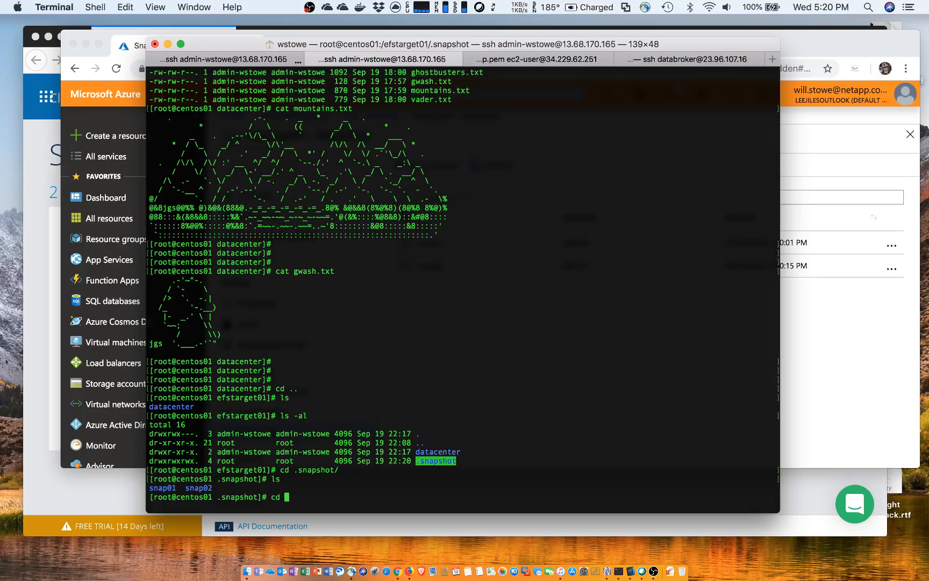
{"action": "key", "text": "BackSpace"}
{"action": "key", "text": "BackSpace"}
{"action": "key", "text": "BackSpace"}
{"action": "type", "text": "ls -l"}
{"action": "key", "text": "Return"}
Change into the snap01 snapshot directory and list its contents
{"action": "type", "text": "cd "}
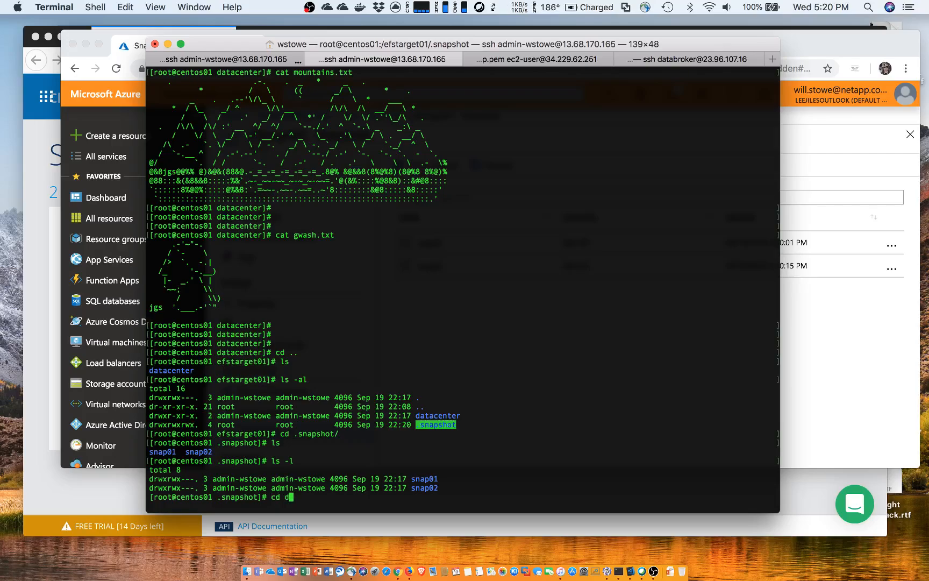
{"action": "type", "text": "snap01"}
{"action": "key", "text": "Return"}
{"action": "type", "text": "ls"}
{"action": "key", "text": "Return"}
{"action": "type", "text": "l s-la"}
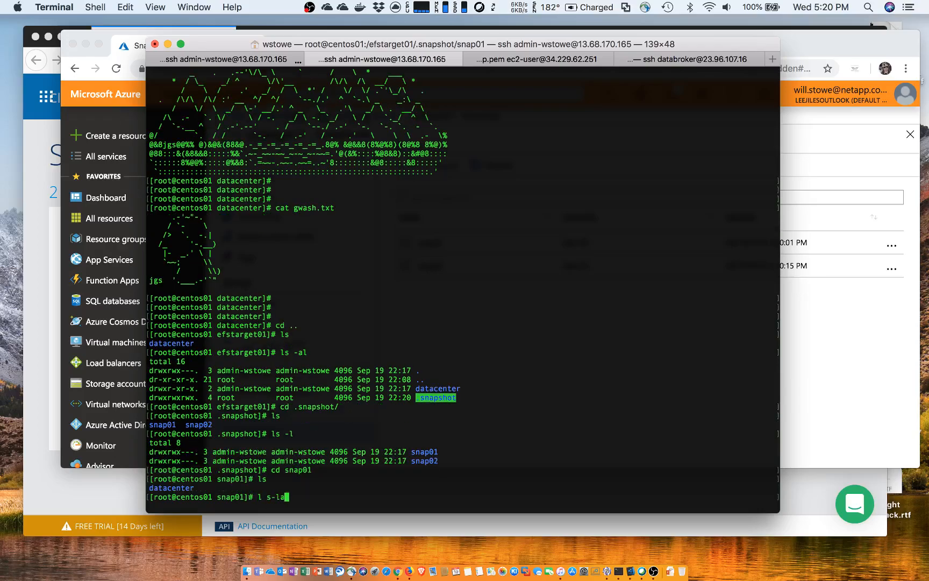
{"action": "key", "text": "Return"}
Change into datacenter/ within snap01 and list its files, first by name and again with ls -al
{"action": "type", "text": "cd datacen"}
{"action": "key", "text": "Tab"}
{"action": "key", "text": "Return"}
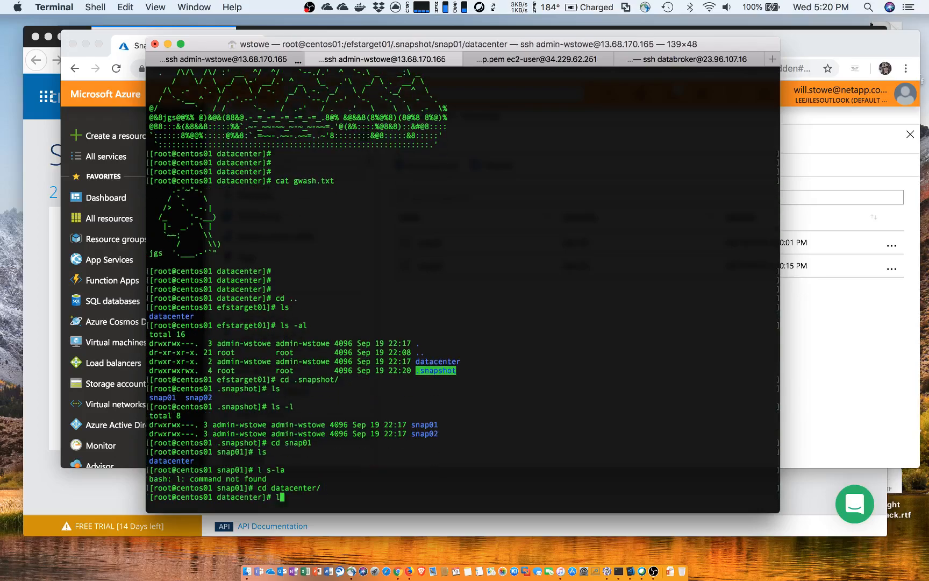
{"action": "type", "text": "ls"}
{"action": "key", "text": "Return"}
{"action": "type", "text": "ls -al"}
{"action": "key", "text": "Return"}
{"action": "key", "text": "Return"}
{"action": "key", "text": "Return"}
{"action": "key", "text": "Return"}
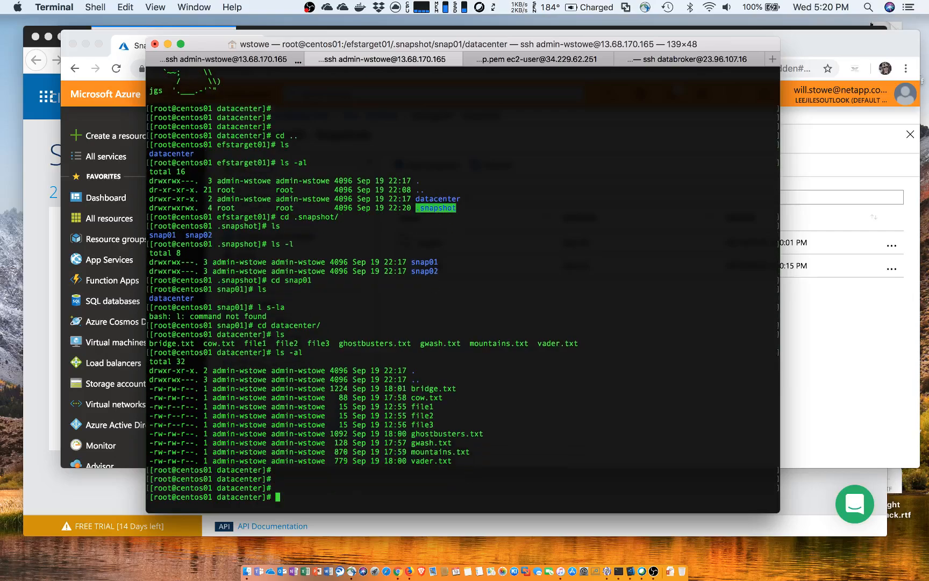
Display the snapshot copy of vader.txt from the snap01 datacenter directory
{"action": "type", "text": "cat vad"}
{"action": "key", "text": "Tab"}
{"action": "key", "text": "Return"}
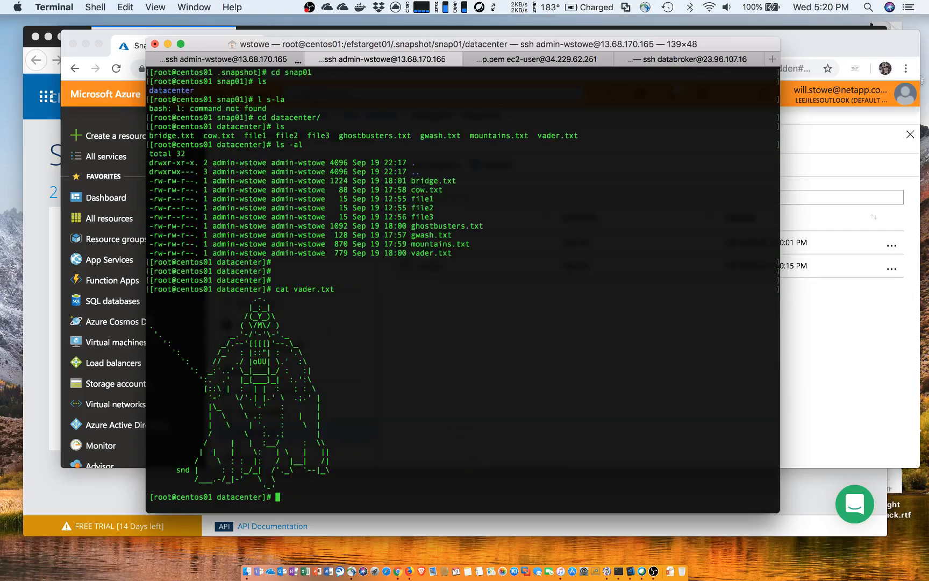
{"action": "key", "text": "Return"}
{"action": "key", "text": "Return"}
{"action": "key", "text": "Return"}
Change back to the /efstarget01/ directory
{"action": "type", "text": "cd"}
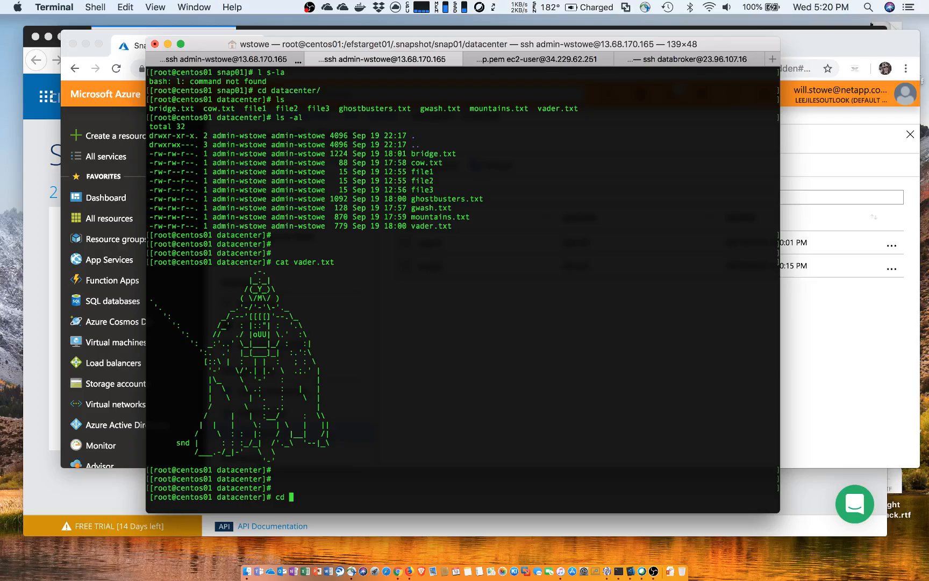
{"action": "type", "text": " /ef"}
{"action": "key", "text": "Tab"}
{"action": "key", "text": "Return"}
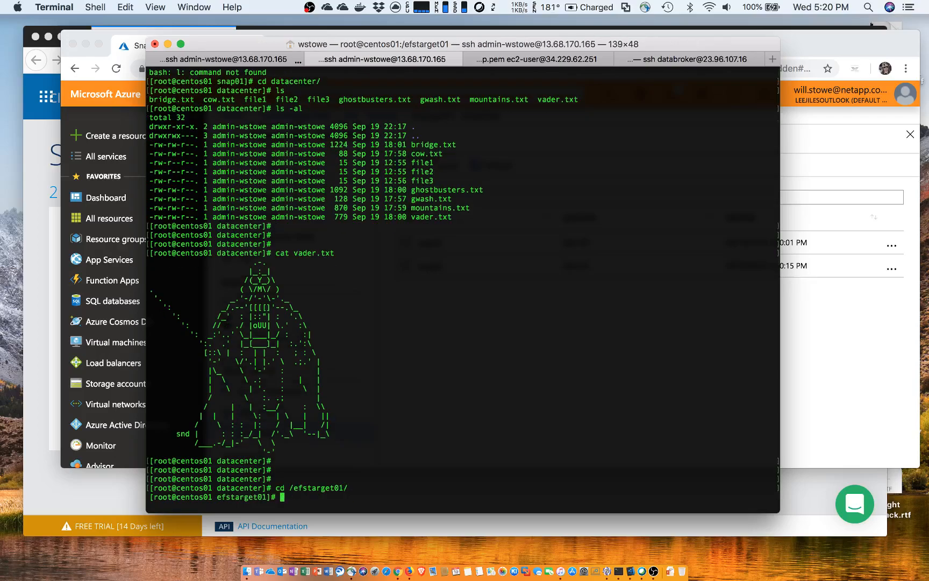
List everything in /efstarget01/ with ls -la, and change into datacenter/ to list its files
{"action": "type", "text": "ls -la"}
{"action": "key", "text": "Return"}
{"action": "type", "text": "cd q"}
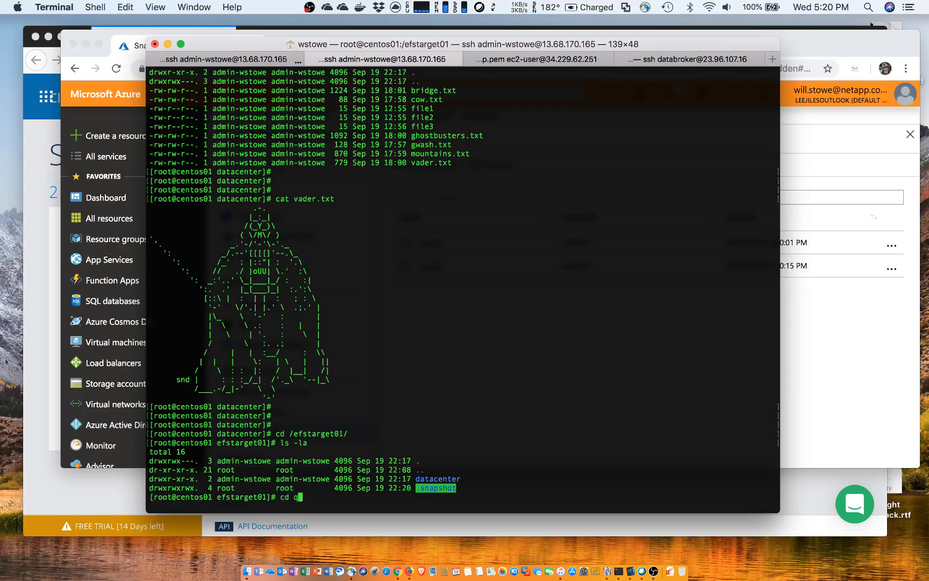
{"action": "key", "text": "BackSpace"}
{"action": "type", "text": "d"}
{"action": "key", "text": "Tab"}
{"action": "key", "text": "Return"}
{"action": "type", "text": "ls"}
{"action": "key", "text": "Return"}
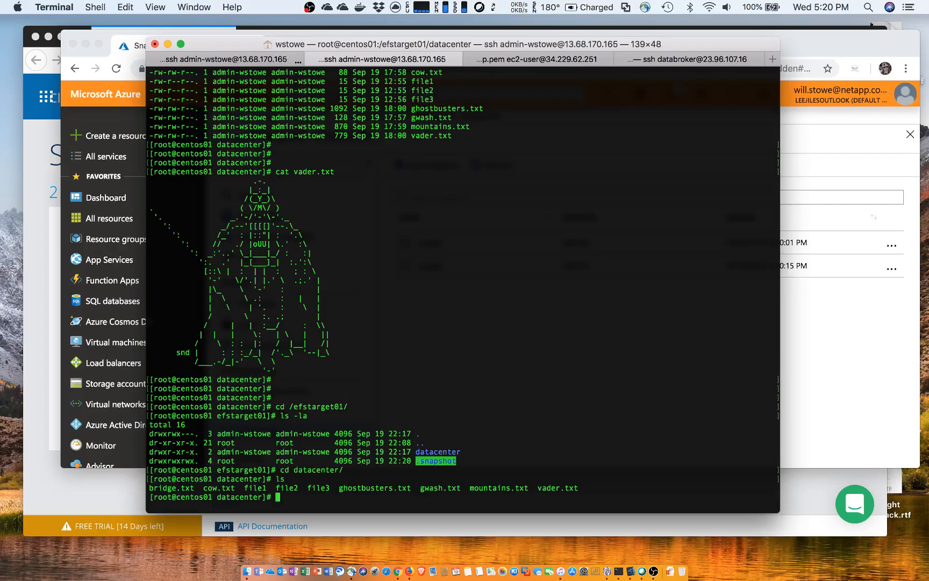
Delete all files in the live datacenter directory with rm -rf * and check the directory with ls -al
{"action": "type", "text": "rm -rf *"}
{"action": "key", "text": "Return"}
{"action": "type", "text": "ls -al"}
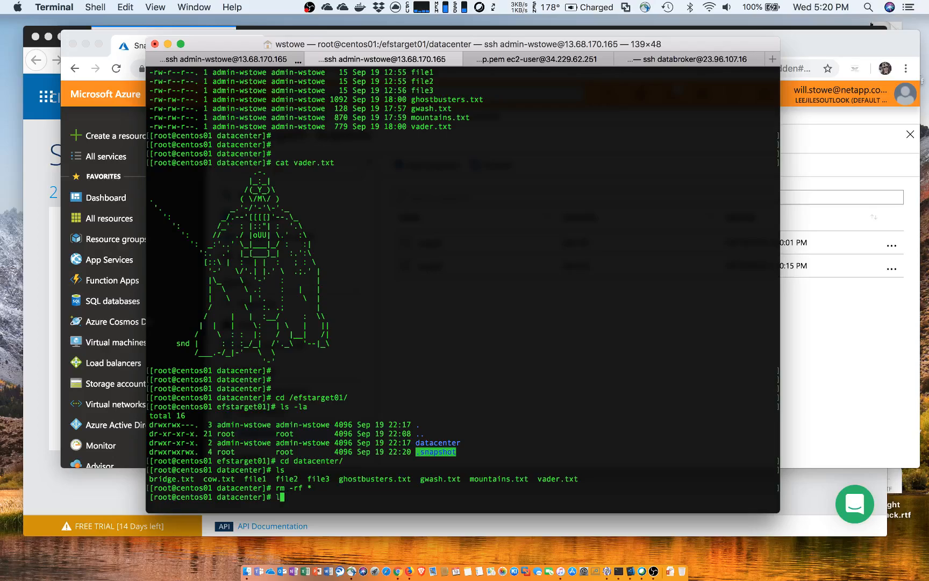
{"action": "key", "text": "Return"}
Return to /efstarget01 and restore the snapshot data with rsync -rva from .snapshot/snap01/ to /efstarget01/datacenter/
{"action": "type", "text": "cd .."}
{"action": "key", "text": "Return"}
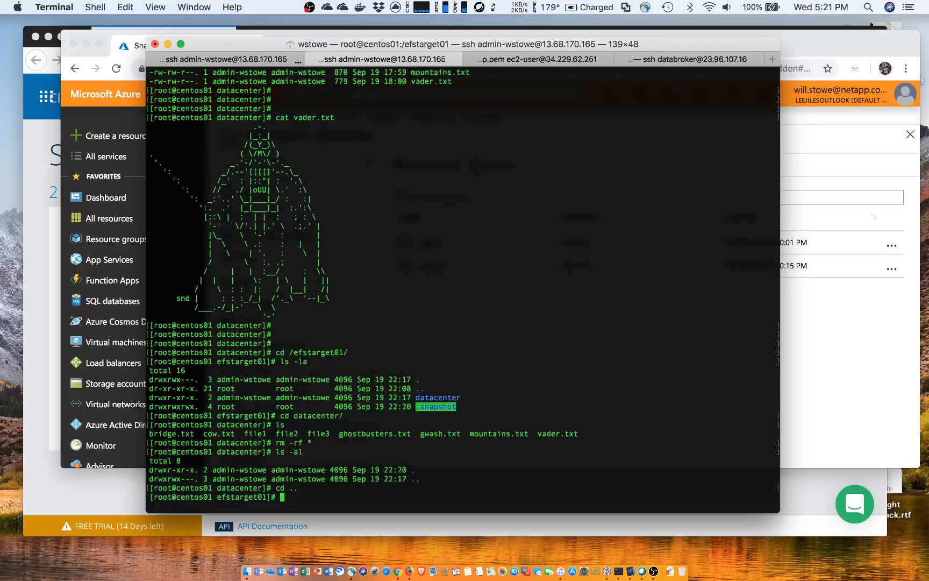
{"action": "type", "text": ".snapshot/snap0"}
{"action": "key", "text": "ctrl+c"}
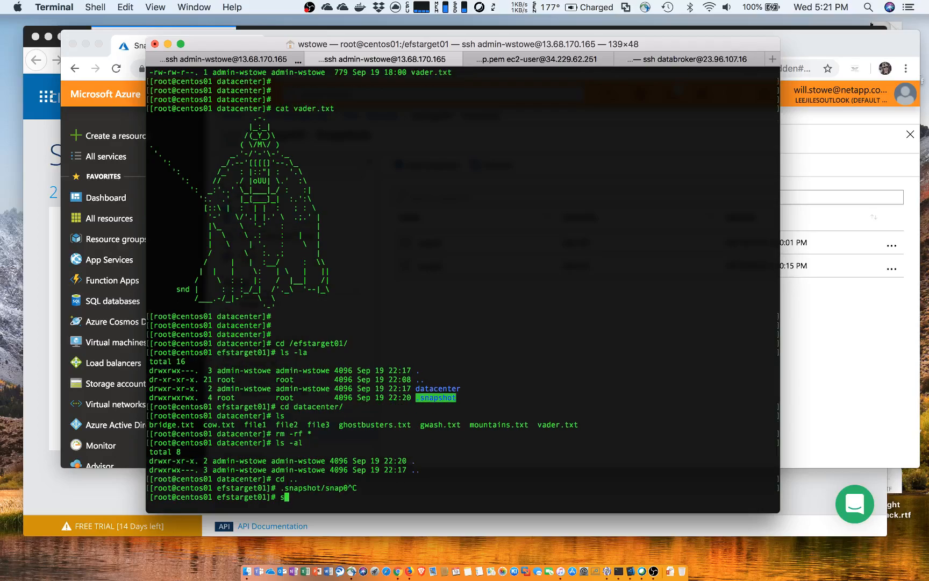
{"action": "type", "text": "rsync -rva"}
{"action": "type", "text": " ."}
{"action": "type", "text": "s"}
{"action": "key", "text": "Tab"}
{"action": "type", "text": "snap"}
{"action": "key", "text": "Tab"}
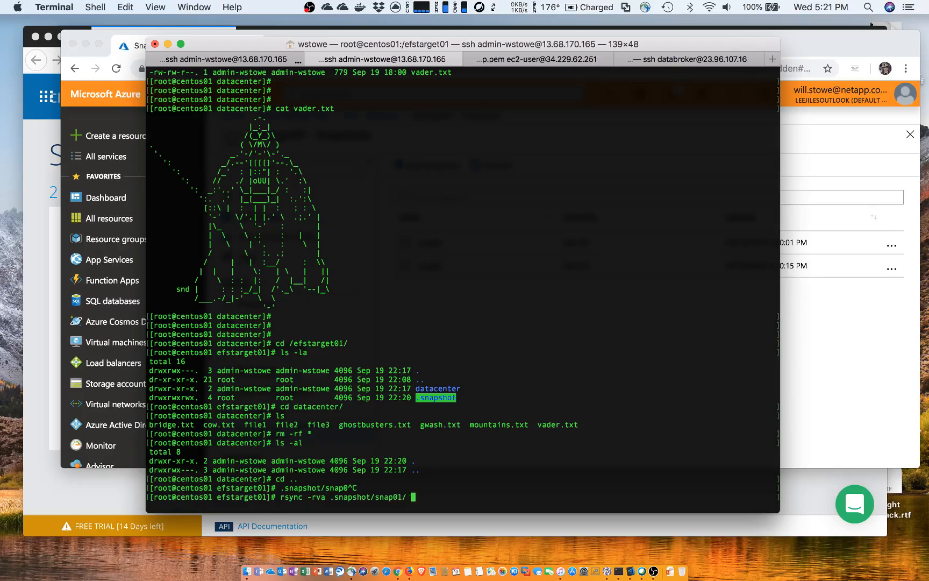
{"action": "type", "text": "/ef"}
{"action": "key", "text": "Tab"}
{"action": "type", "text": "da"}
{"action": "key", "text": "Tab"}
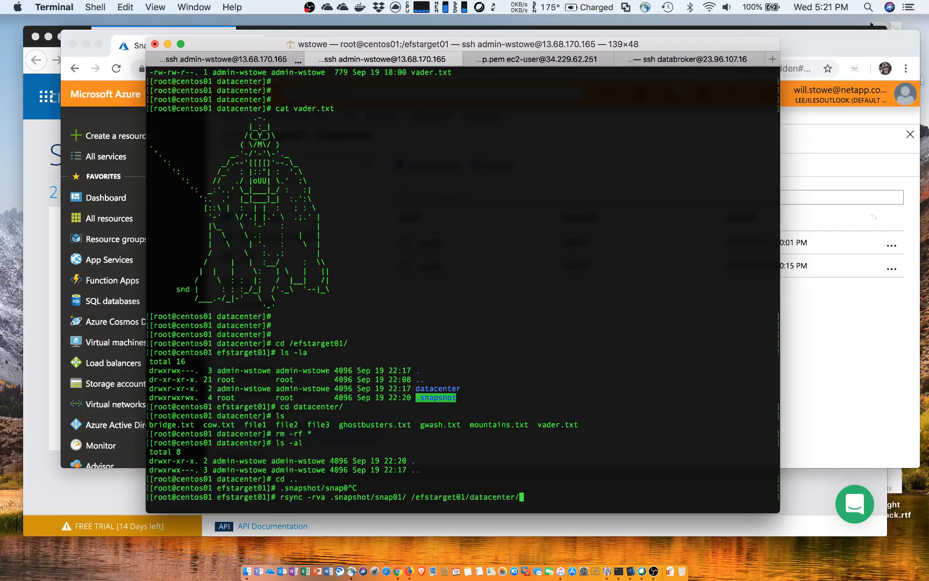
{"action": "key", "text": "Return"}
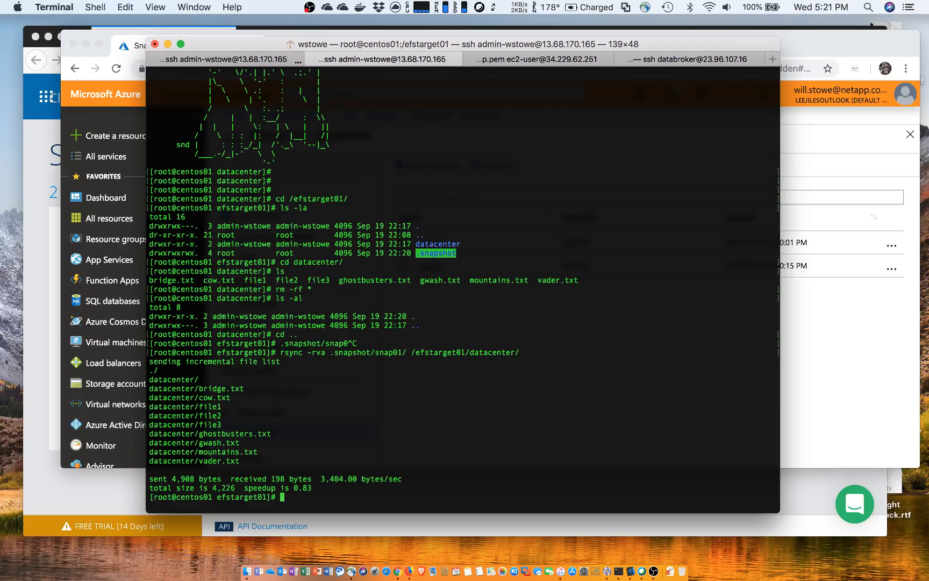
List /efstarget01 with ls -la, and change into datacenter/ to list its contents
{"action": "type", "text": "ls -la"}
{"action": "key", "text": "Return"}
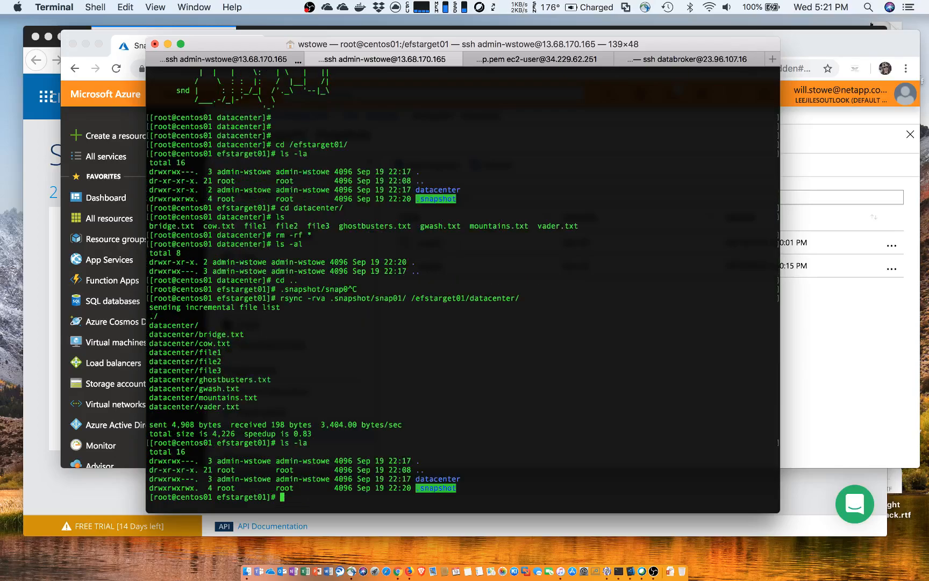
{"action": "type", "text": "cd datacenter/"}
{"action": "key", "text": "Return"}
{"action": "type", "text": "ls"}
{"action": "key", "text": "Return"}
{"action": "type", "text": "l s-al"}
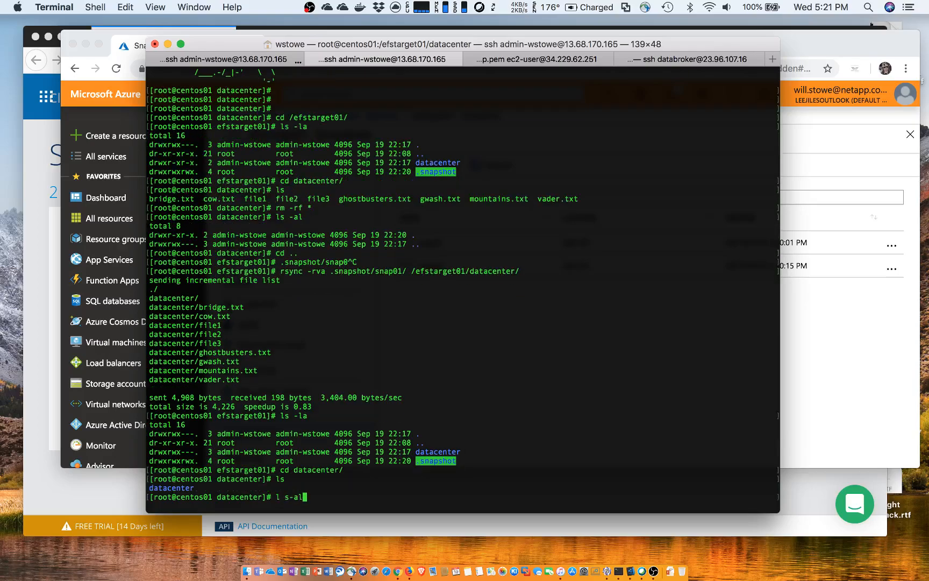
{"action": "key", "text": "Return"}
Change into the nested datacenter/ directory and list the restored files, first by name and again with ls -al
{"action": "type", "text": "cd d"}
{"action": "key", "text": "Tab"}
{"action": "key", "text": "Return"}
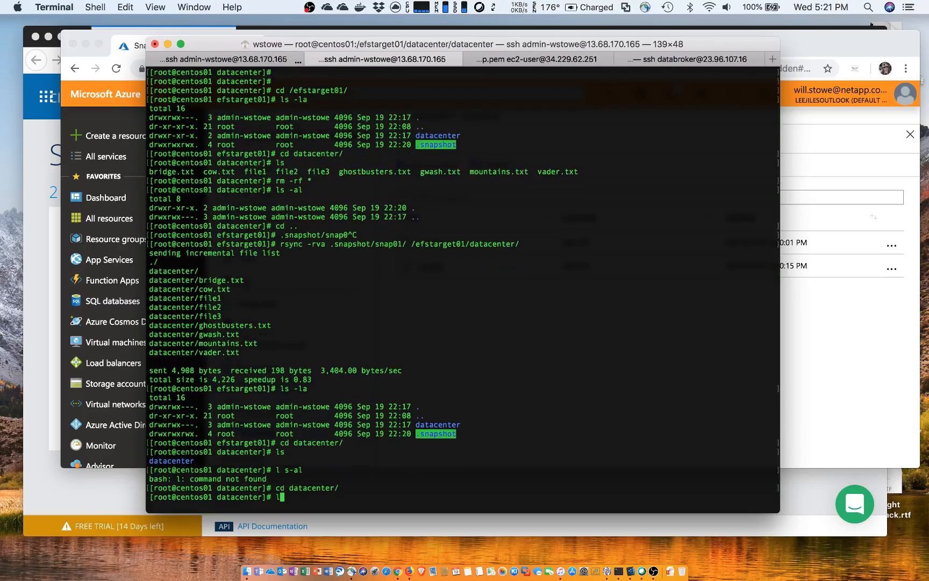
{"action": "type", "text": "ls"}
{"action": "key", "text": "Return"}
{"action": "type", "text": "ls -al"}
{"action": "key", "text": "Return"}
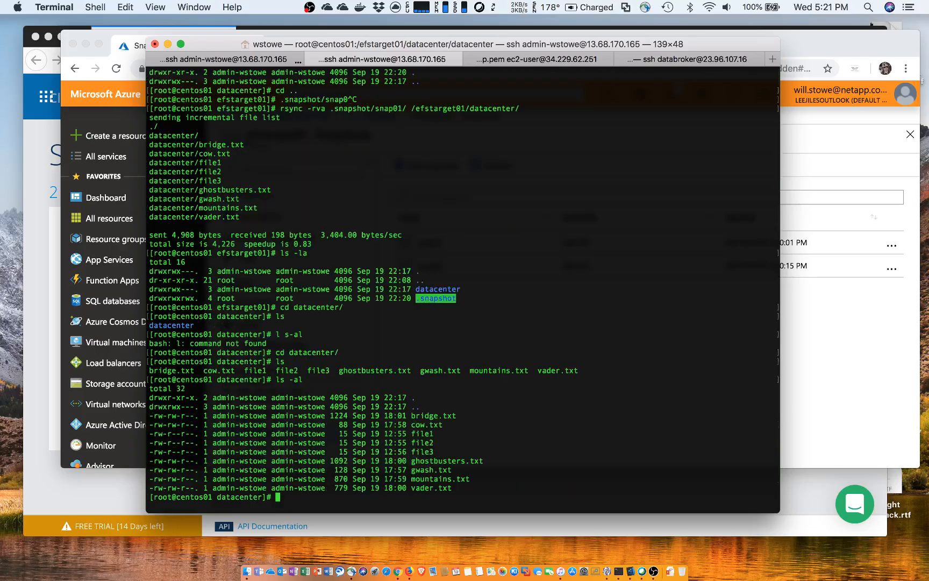
Display the restored copy of vader.txt with cat
{"action": "type", "text": "cat va"}
{"action": "key", "text": "Tab"}
{"action": "key", "text": "Return"}
{"action": "key", "text": "Return"}
{"action": "key", "text": "Return"}
{"action": "key", "text": "Return"}
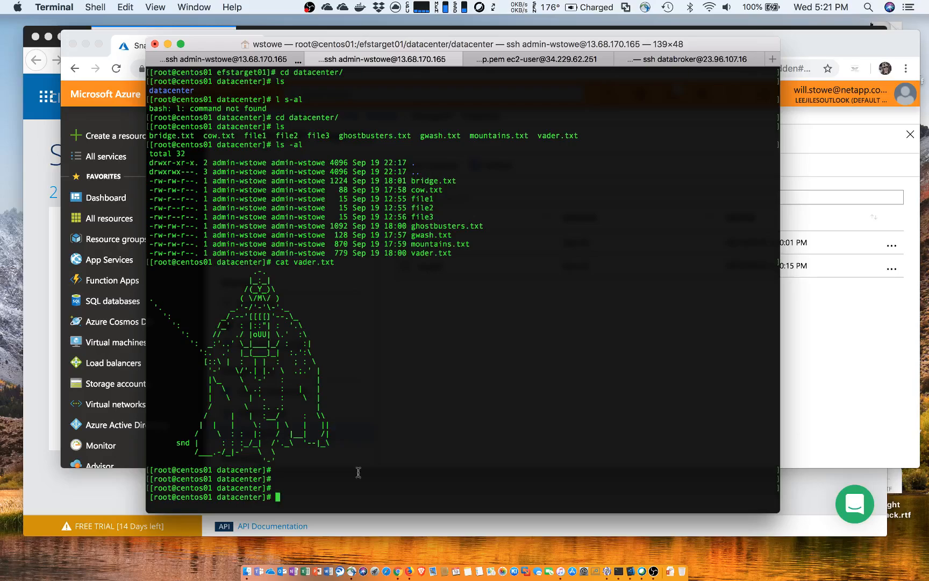
Switch to the NetApp Cloud Sync dashboard in Firefox to view the sync relationships, and bring up the overview of open windows
{"action": "key", "text": "ctrl+Up"}
{"action": "left_click", "coordinate": [487, 432]}
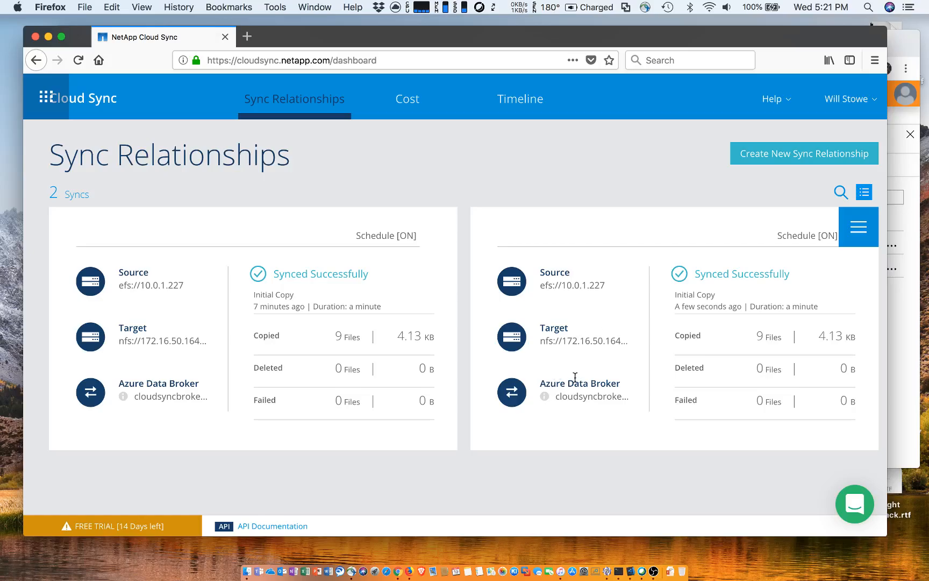
{"action": "key", "text": "ctrl+Up"}
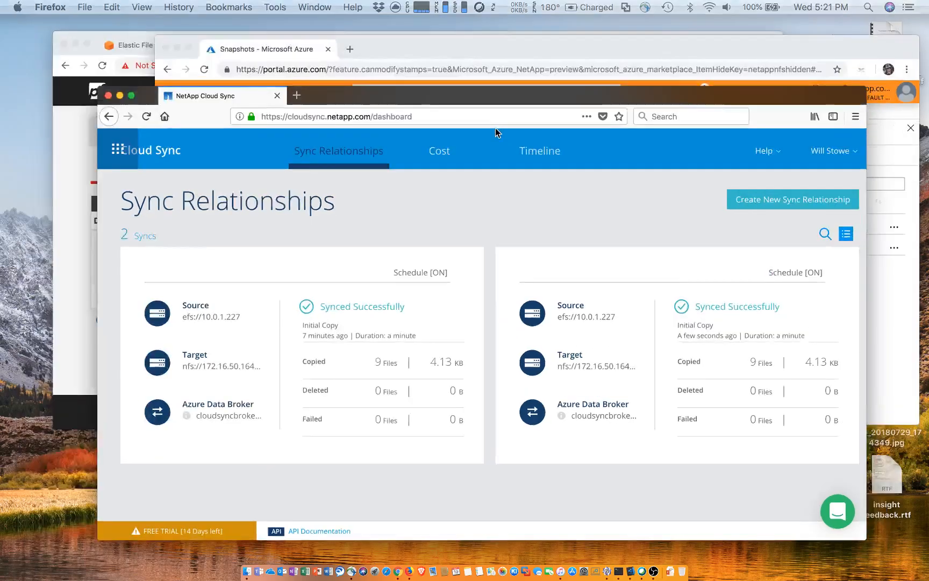